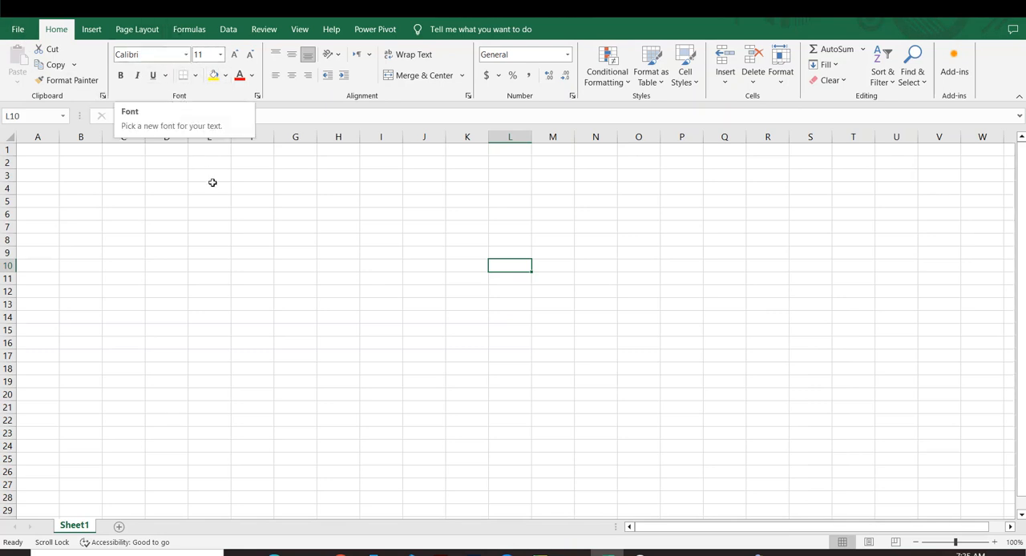
Step: Enter the heading S.No in cell A2
{"action": "left_click_drag", "start_coordinate": [201, 206], "coordinate": [204, 215]}
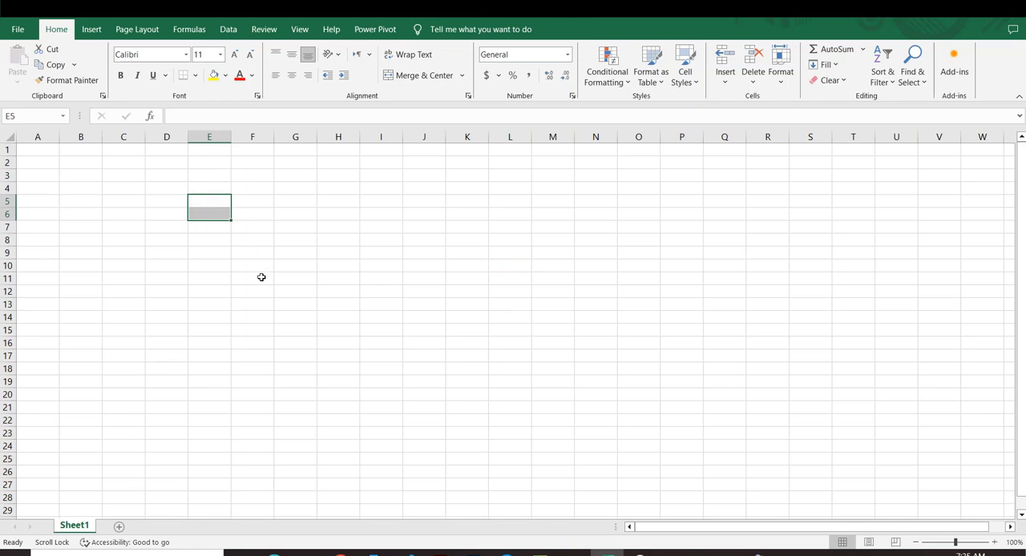
{"action": "scroll", "coordinate": [261, 279], "scroll_direction": "up", "scroll_amount": 8, "text": "ctrl"}
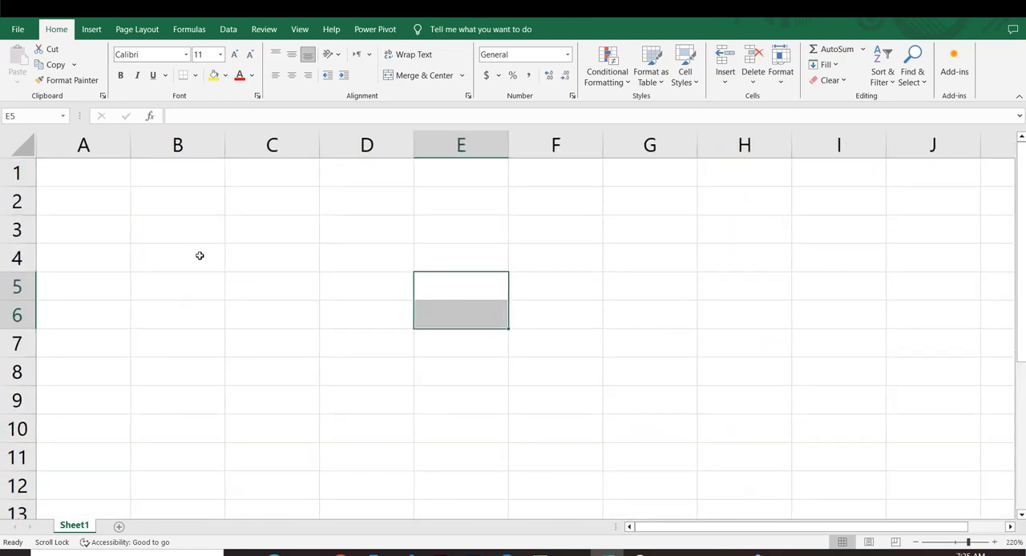
{"action": "left_click", "coordinate": [85, 201]}
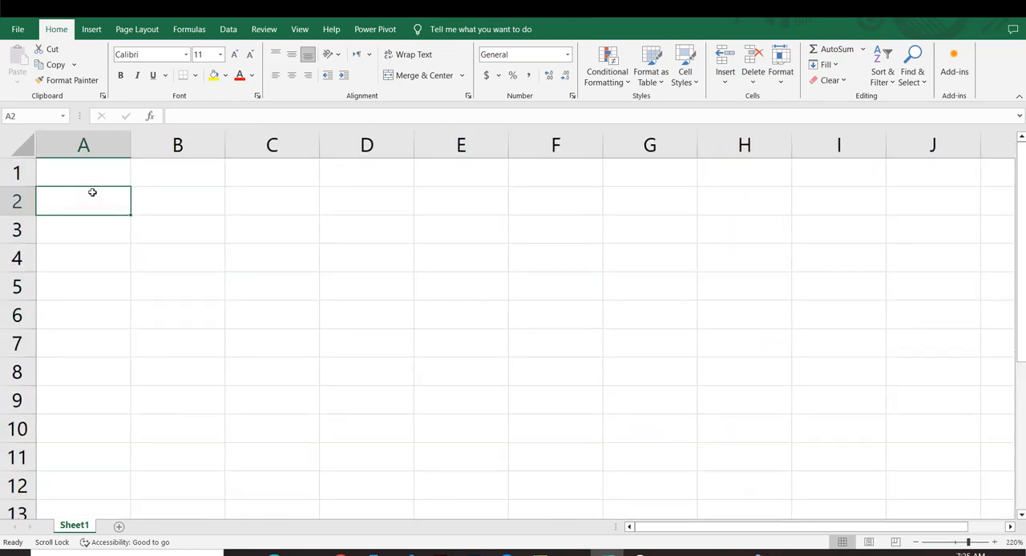
{"action": "type", "text": "S"}
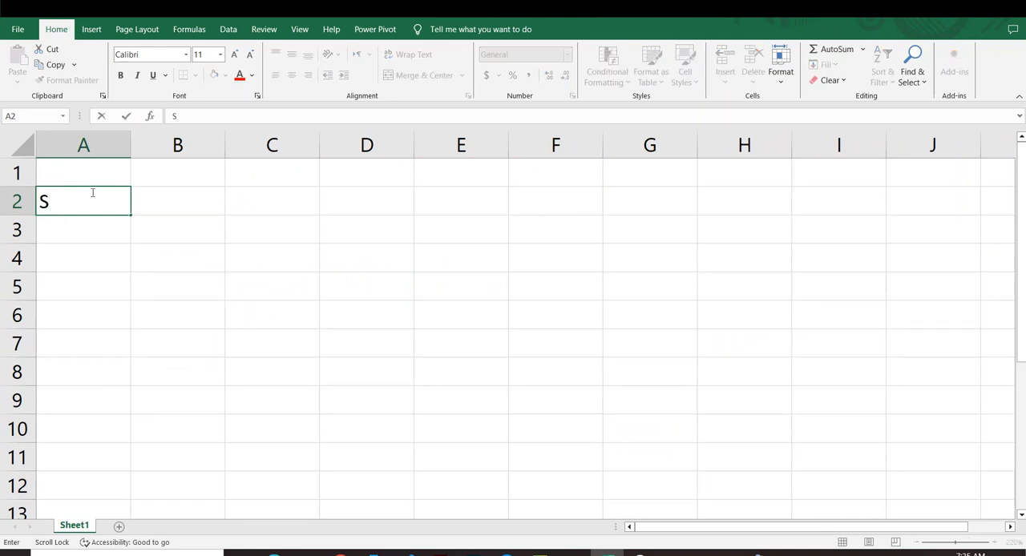
{"action": "type", "text": ".No"}
{"action": "scroll", "coordinate": [91, 193], "scroll_direction": "right", "scroll_amount": 1}
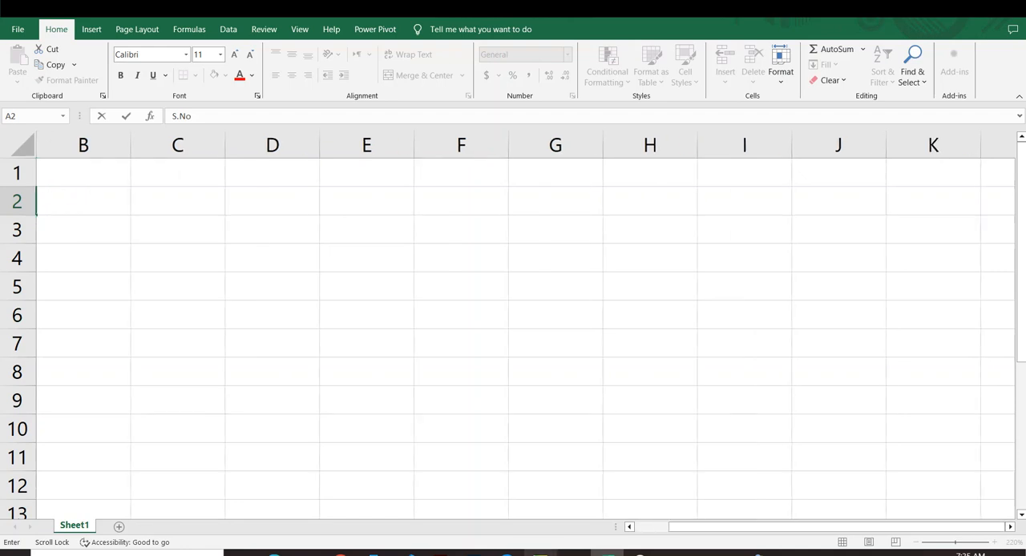
{"action": "left_click_drag", "start_coordinate": [674, 527], "coordinate": [532, 522]}
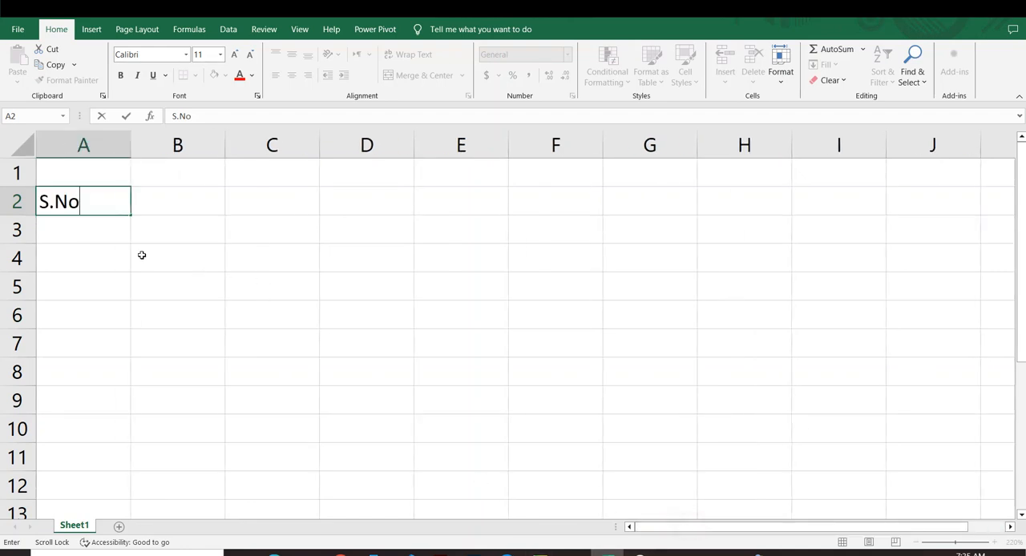
Step: Enter the heading Name in cell B2 and the heading Maths in cell C2
{"action": "left_click", "coordinate": [151, 201]}
{"action": "type", "text": "Name"}
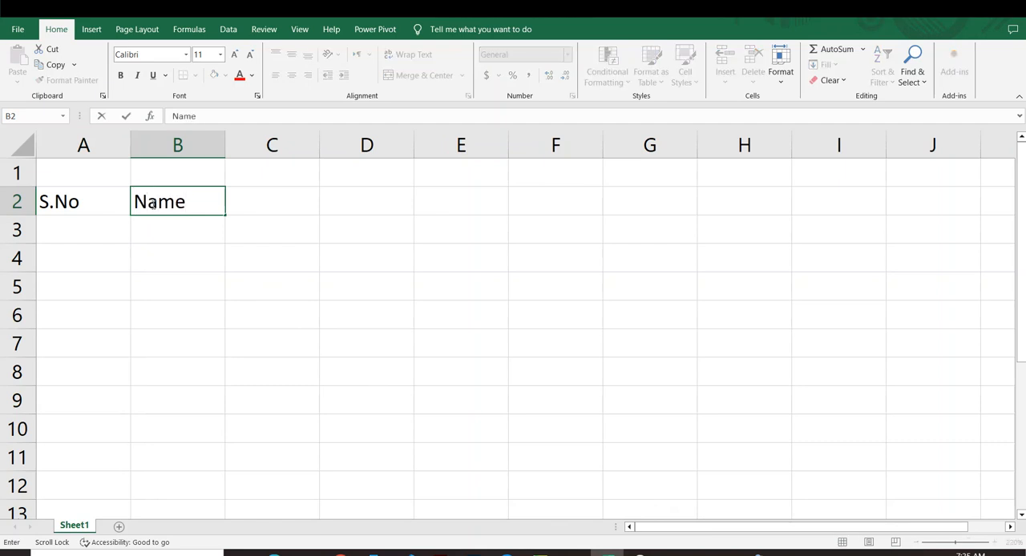
{"action": "scroll", "coordinate": [152, 204], "scroll_direction": "right", "scroll_amount": 1}
{"action": "type", "text": "MAt"}
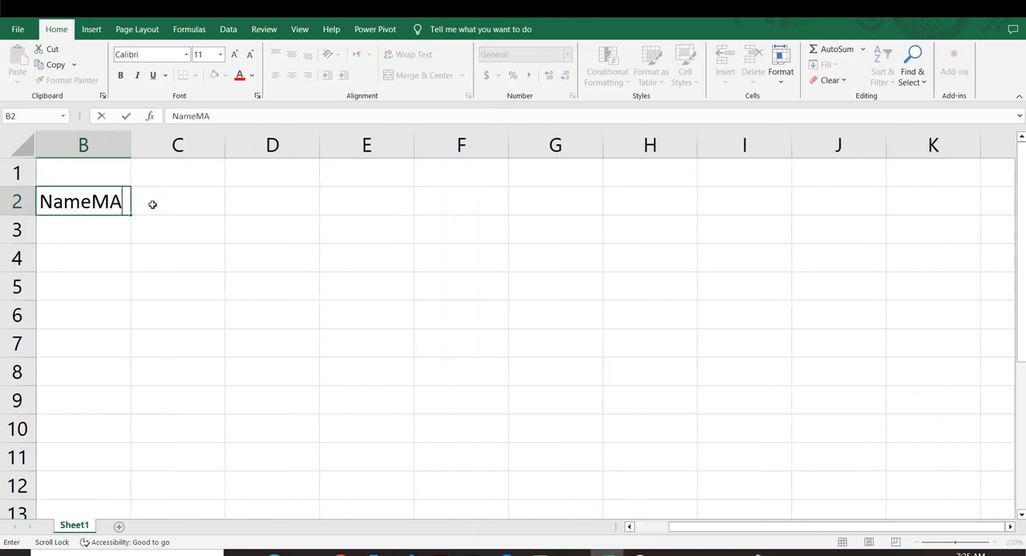
{"action": "key", "text": "BackSpace"}
{"action": "key", "text": "BackSpace"}
{"action": "scroll", "coordinate": [153, 204], "scroll_direction": "right", "scroll_amount": 1}
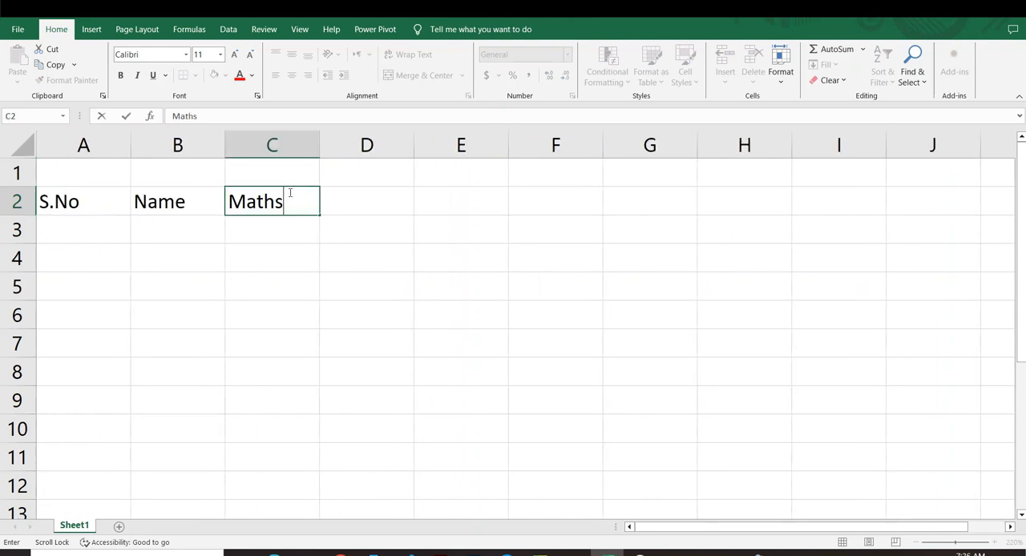
{"action": "left_click", "coordinate": [517, 264]}
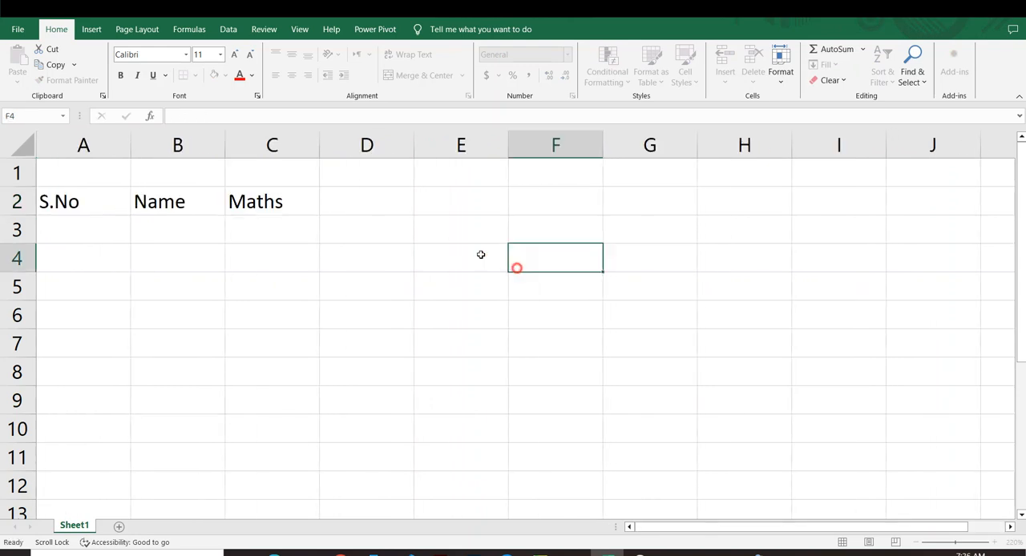
Step: Enter the heading Computer in cell D2
{"action": "left_click", "coordinate": [381, 203]}
{"action": "type", "text": "Coi"}
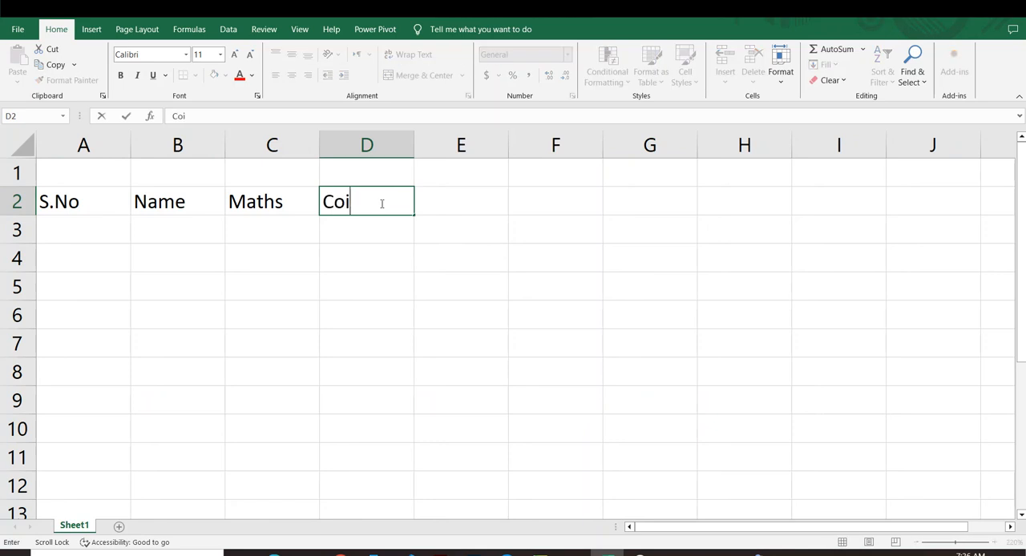
{"action": "type", "text": "mputer"}
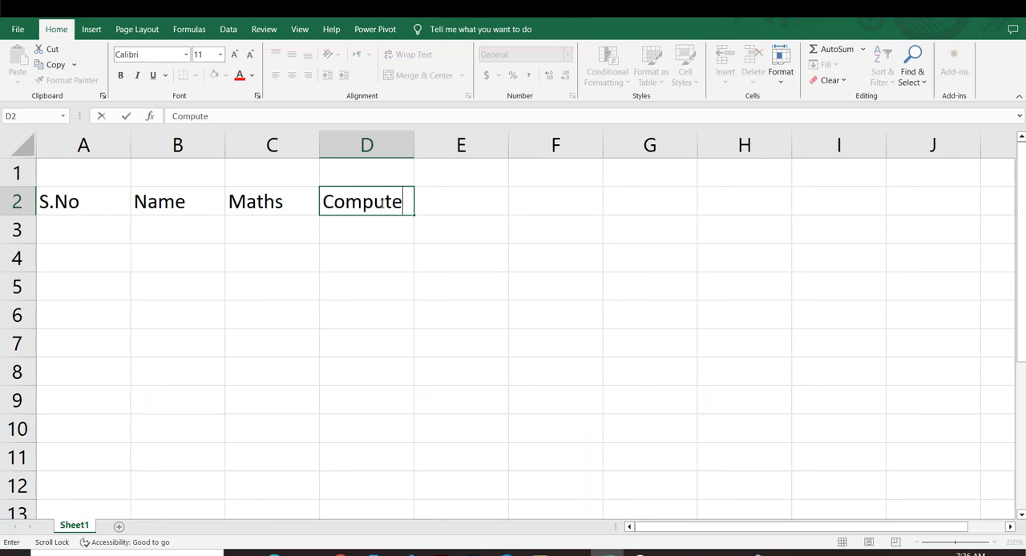
{"action": "key", "text": "Return"}
{"action": "key", "text": "Right"}
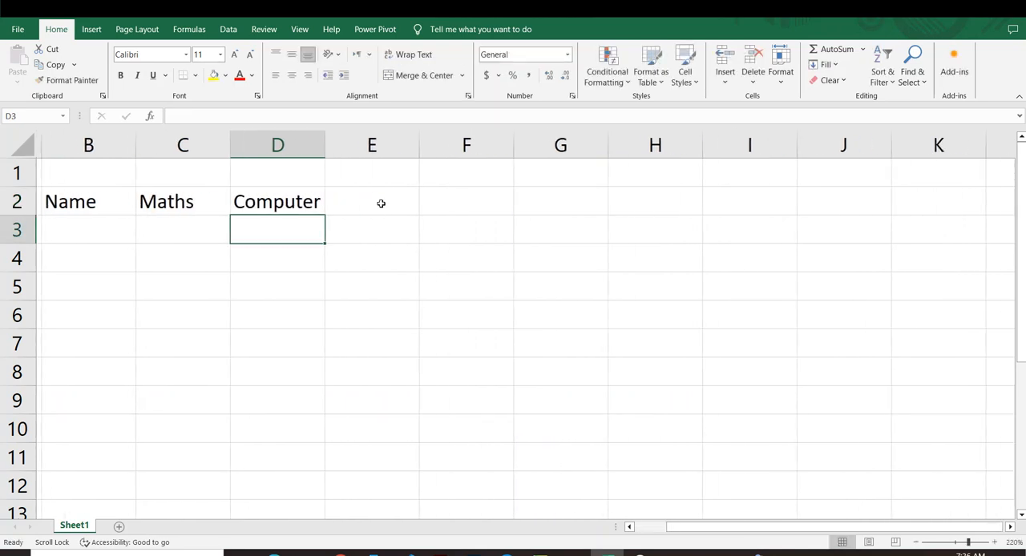
Step: Enter the heading English in cell E2, beside Computer
{"action": "left_click", "coordinate": [381, 201]}
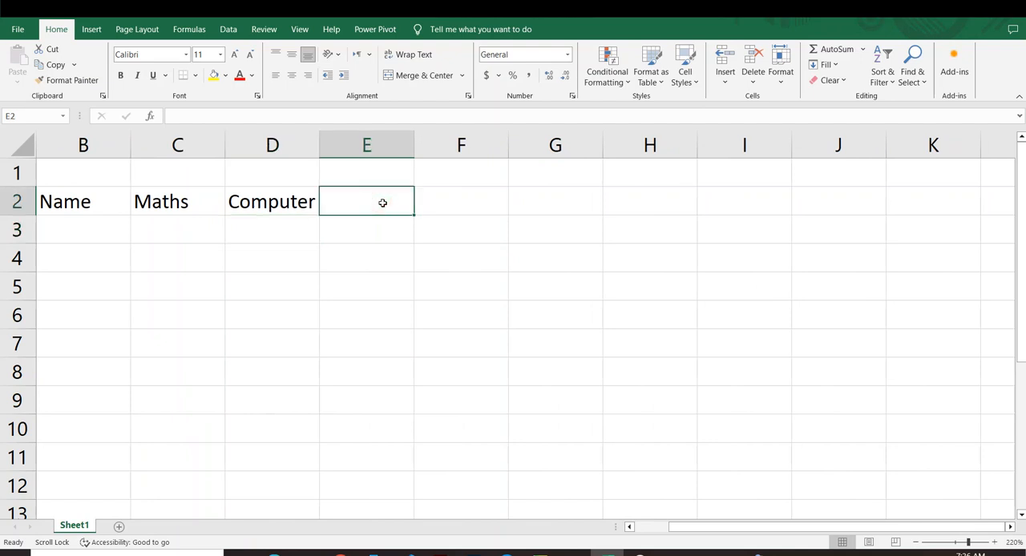
{"action": "type", "text": "English"}
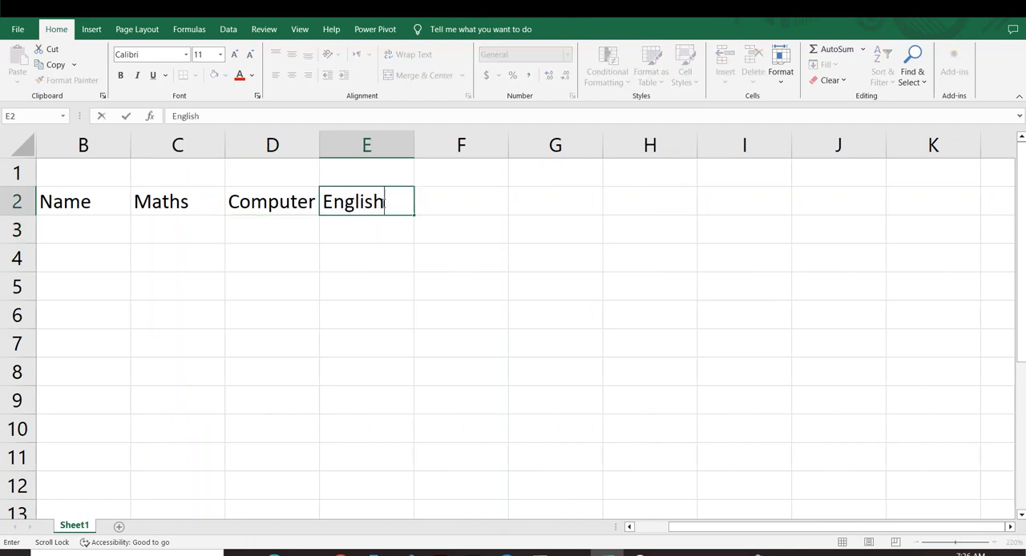
{"action": "left_click", "coordinate": [378, 398]}
{"action": "left_click_drag", "start_coordinate": [692, 529], "coordinate": [656, 529]}
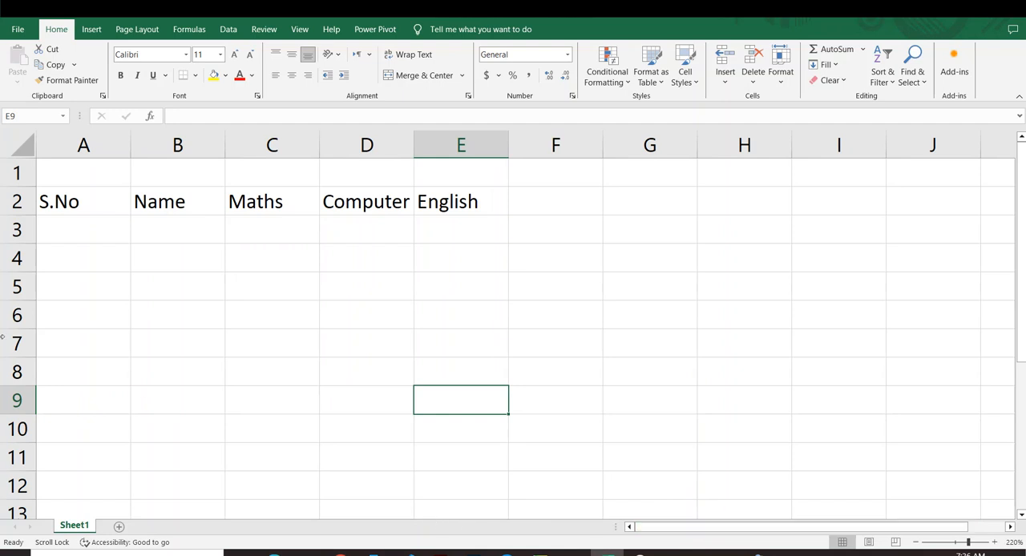
Step: Insert an empty column before the S.No column
{"action": "left_click", "coordinate": [126, 143]}
{"action": "right_click", "coordinate": [128, 144]}
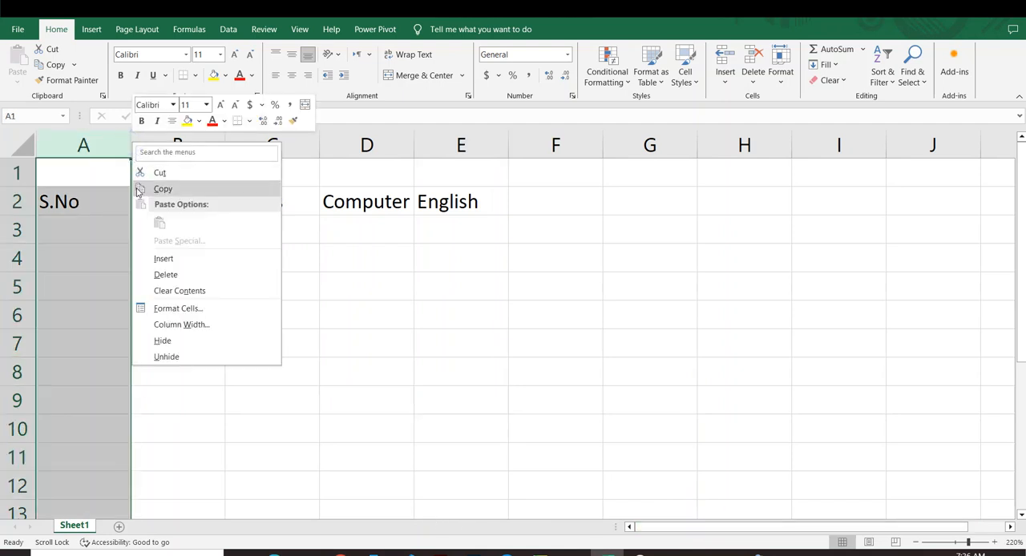
{"action": "left_click", "coordinate": [163, 259]}
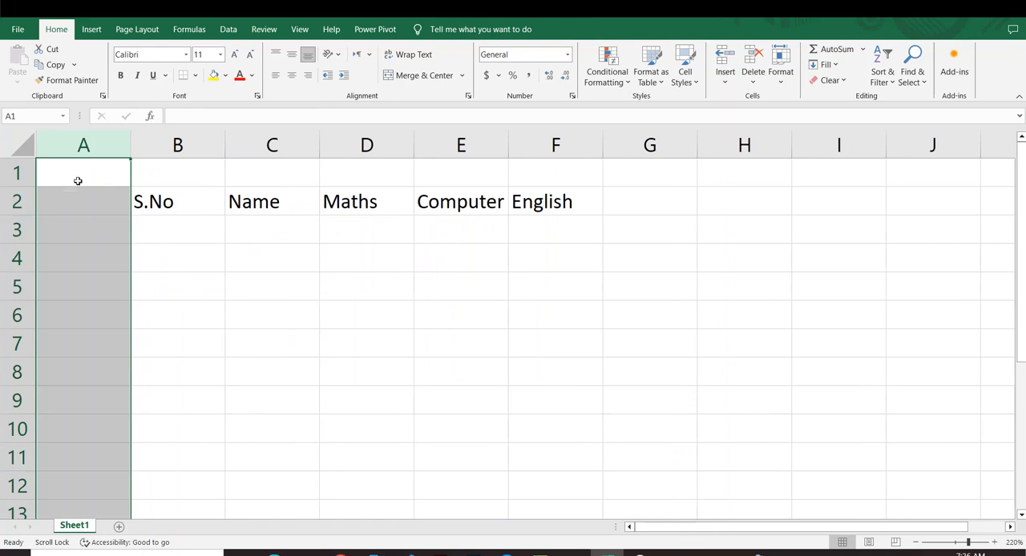
{"action": "left_click", "coordinate": [294, 286]}
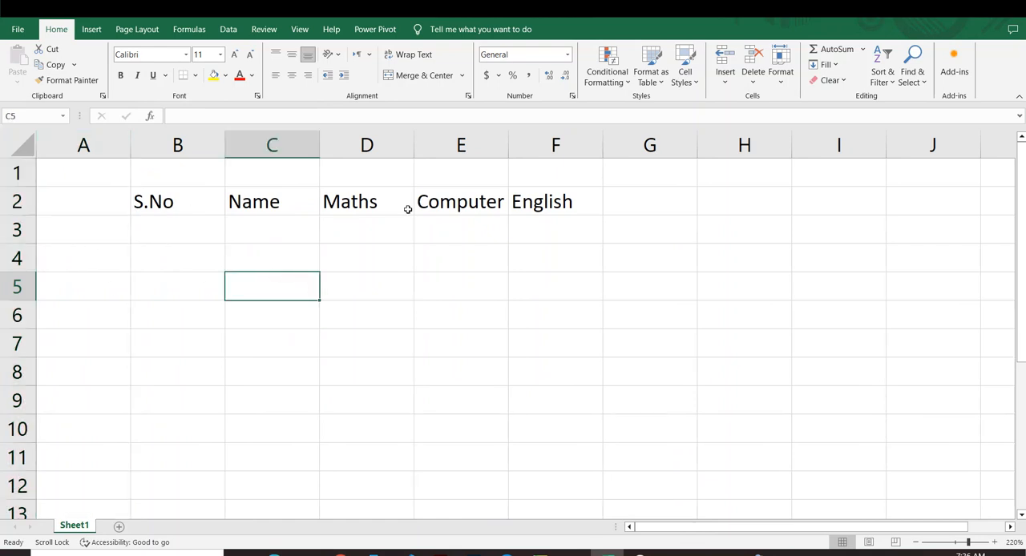
Step: Enter the heading Total in cell G2, beside English
{"action": "left_click", "coordinate": [641, 199]}
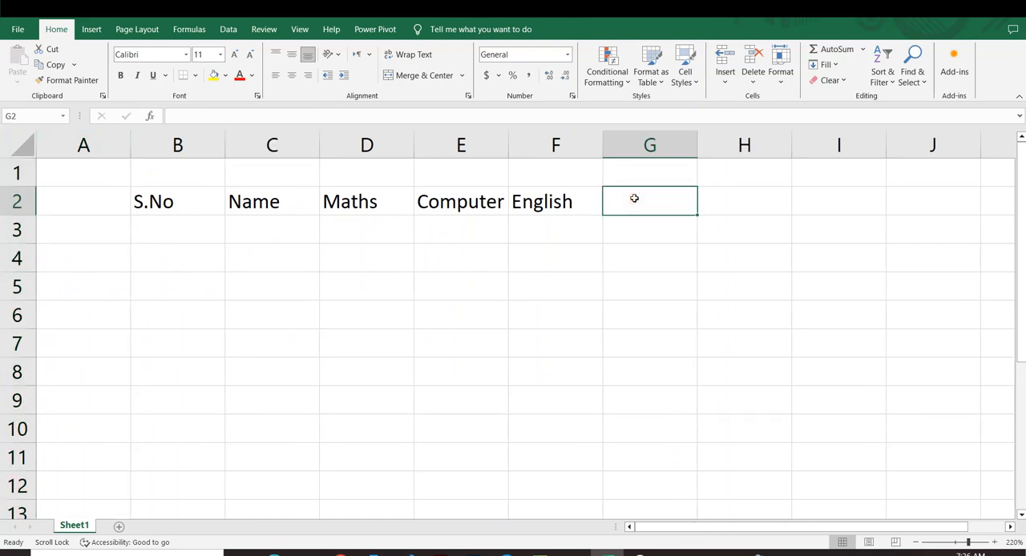
{"action": "type", "text": "Total"}
{"action": "left_click", "coordinate": [667, 513]}
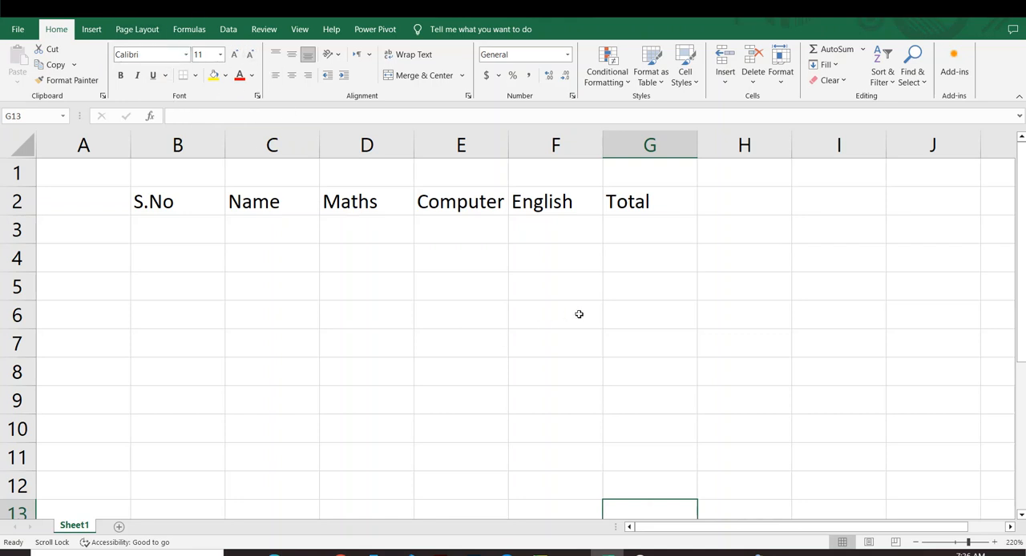
{"action": "left_click", "coordinate": [447, 297]}
Step: Apply All Borders to the table range B2:G11
{"action": "left_click_drag", "start_coordinate": [142, 192], "coordinate": [604, 409]}
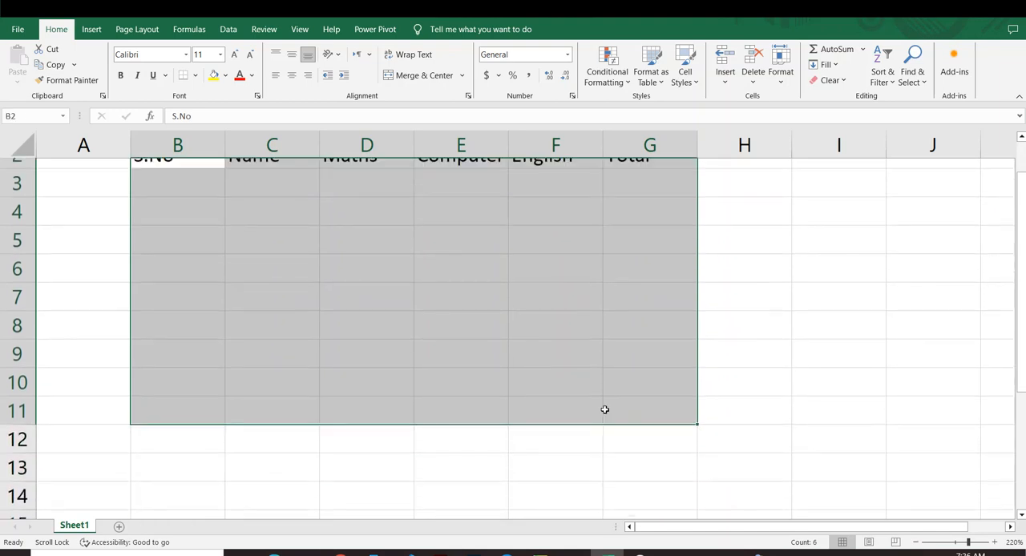
{"action": "scroll", "coordinate": [461, 335], "scroll_direction": "up", "scroll_amount": 1}
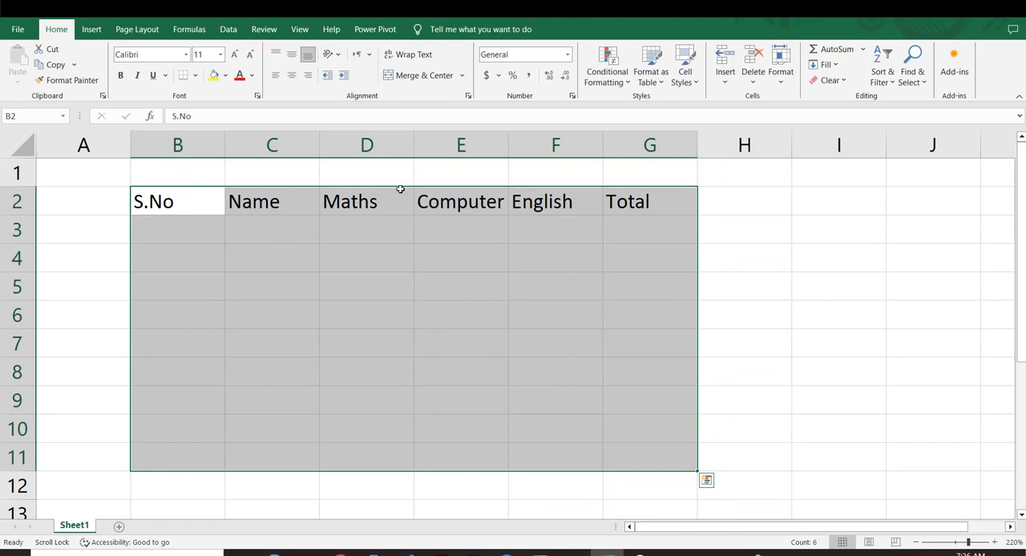
{"action": "left_click", "coordinate": [194, 77]}
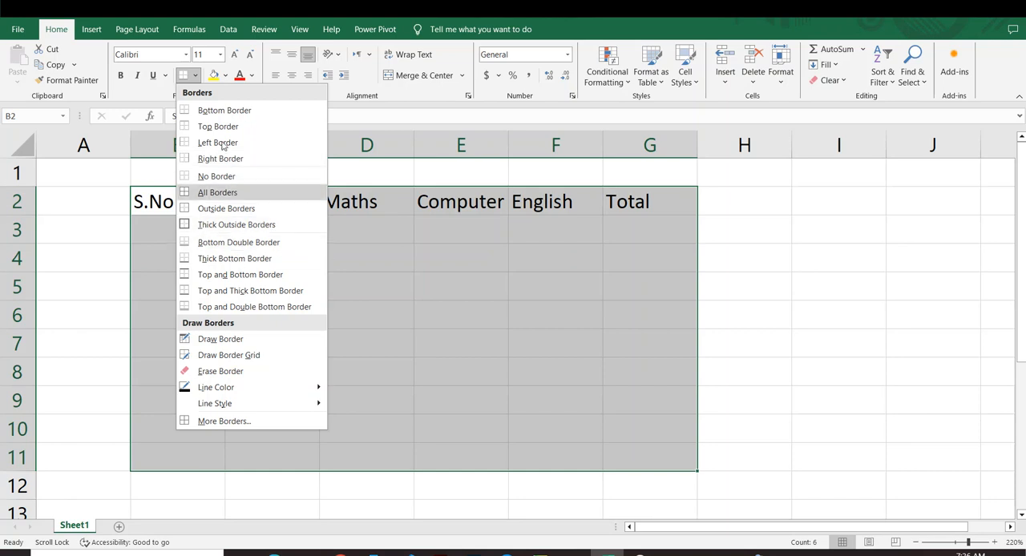
{"action": "left_click", "coordinate": [212, 192]}
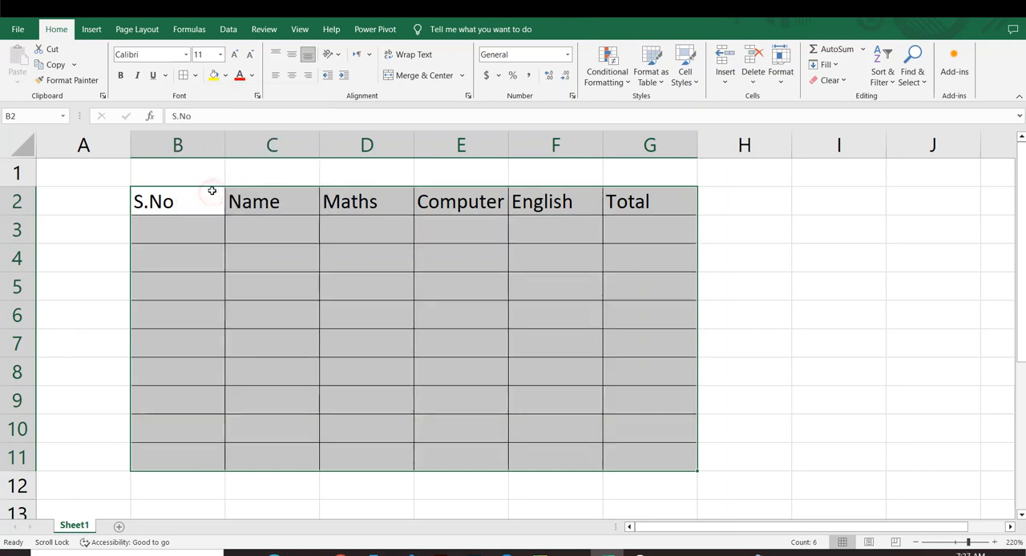
{"action": "left_click", "coordinate": [726, 259]}
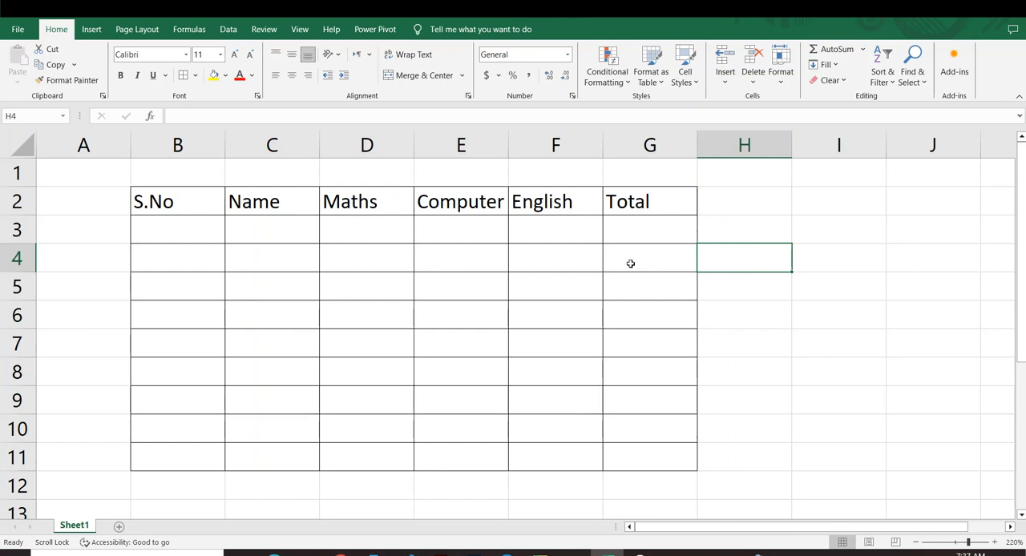
{"action": "left_click", "coordinate": [774, 291]}
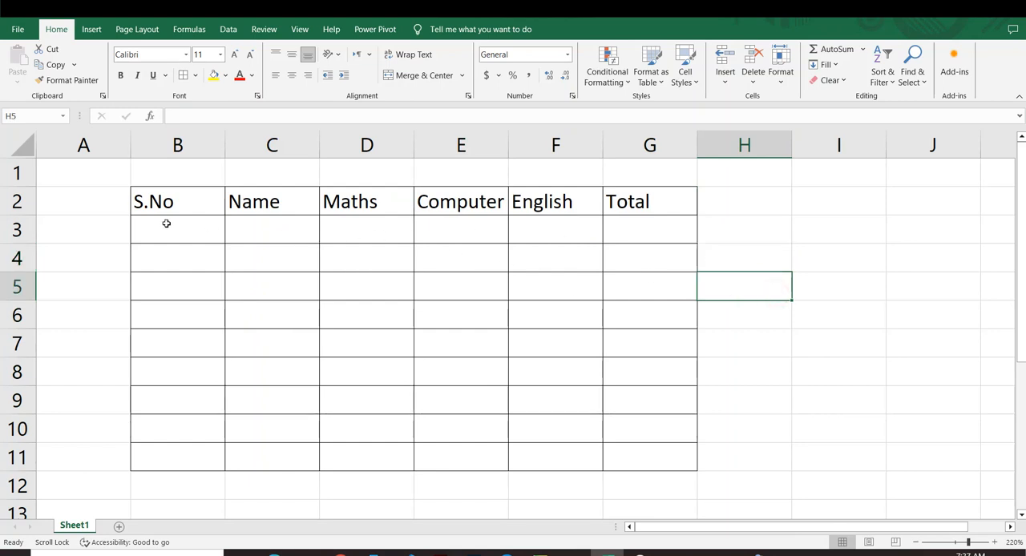
{"action": "left_click_drag", "start_coordinate": [160, 202], "coordinate": [679, 219]}
{"action": "left_click", "coordinate": [673, 284]}
{"action": "left_click", "coordinate": [784, 275]}
{"action": "left_click", "coordinate": [691, 350]}
{"action": "left_click", "coordinate": [553, 344]}
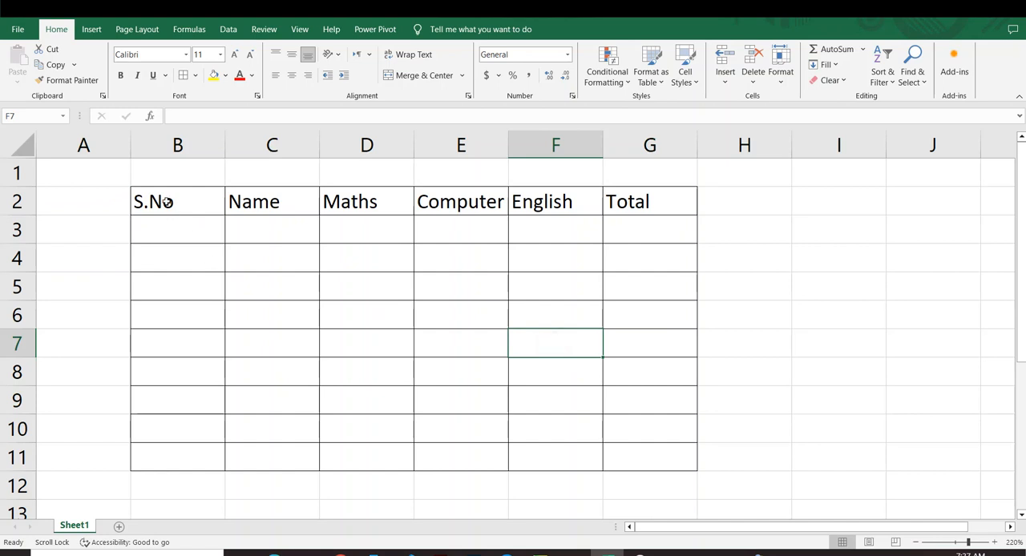
Step: Centre the contents of the table range B2:G11 both vertically and horizontally
{"action": "left_click_drag", "start_coordinate": [167, 202], "coordinate": [653, 454]}
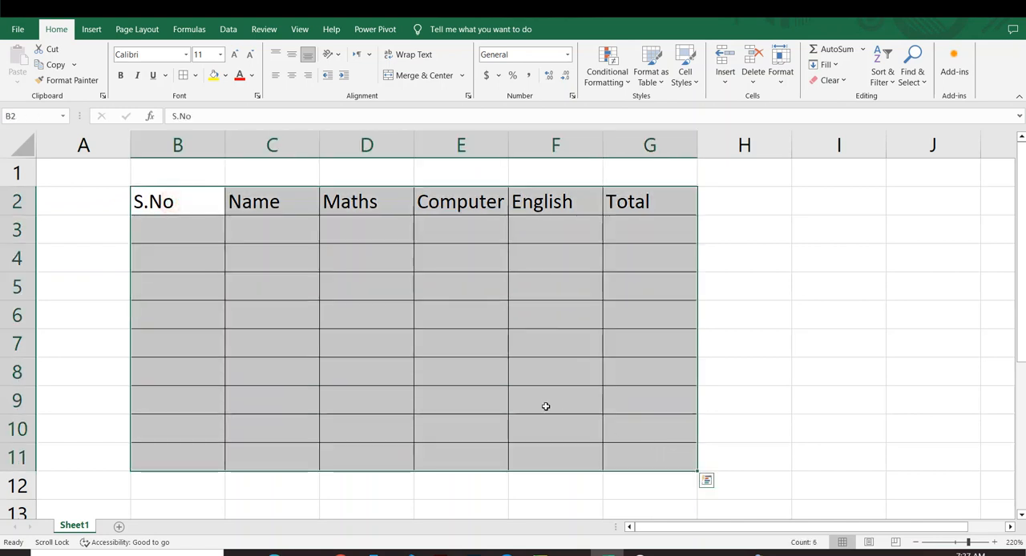
{"action": "left_click", "coordinate": [292, 53]}
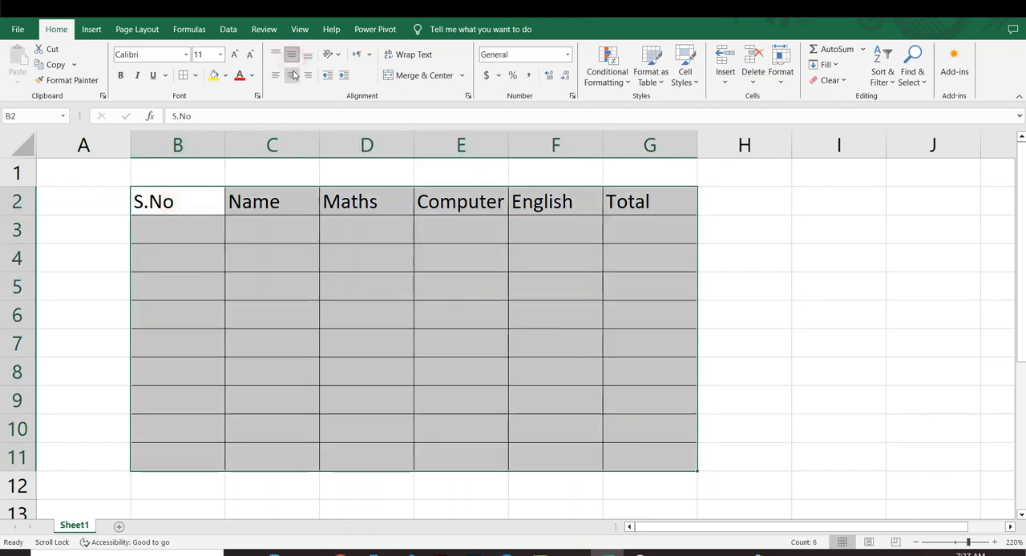
{"action": "left_click", "coordinate": [291, 75]}
{"action": "left_click", "coordinate": [704, 259]}
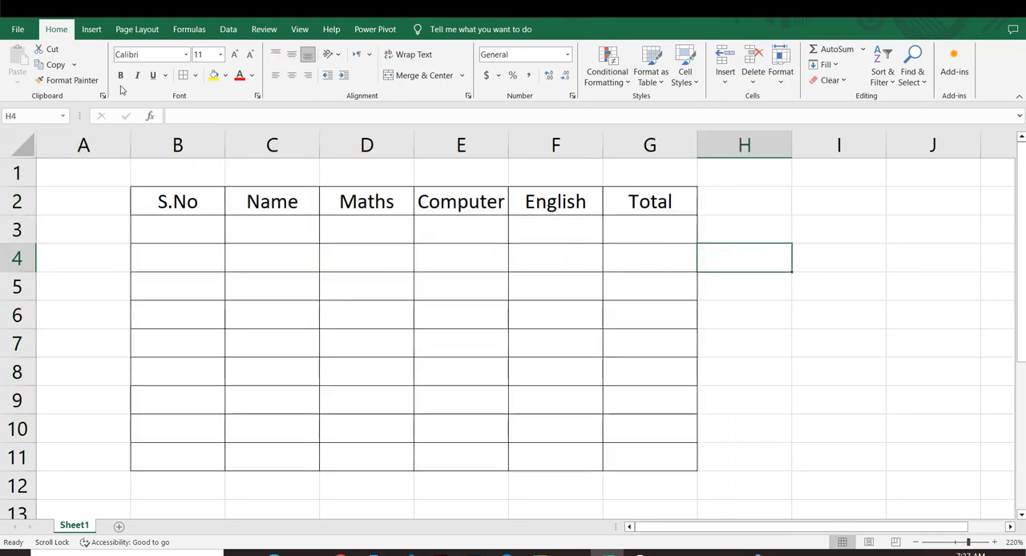
Step: Make the table headings in B2:G2 bold, italic and underlined
{"action": "left_click_drag", "start_coordinate": [169, 198], "coordinate": [657, 206]}
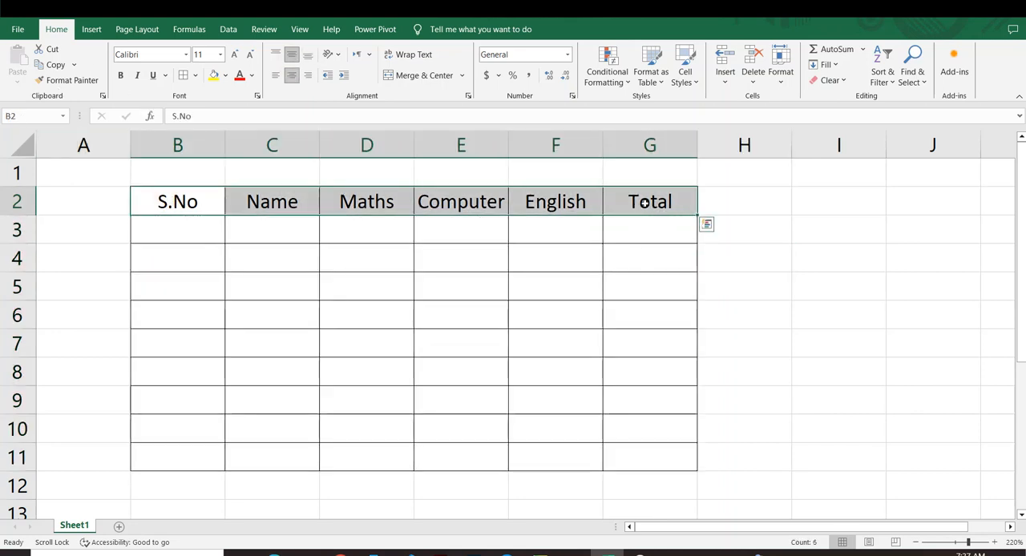
{"action": "left_click", "coordinate": [120, 76]}
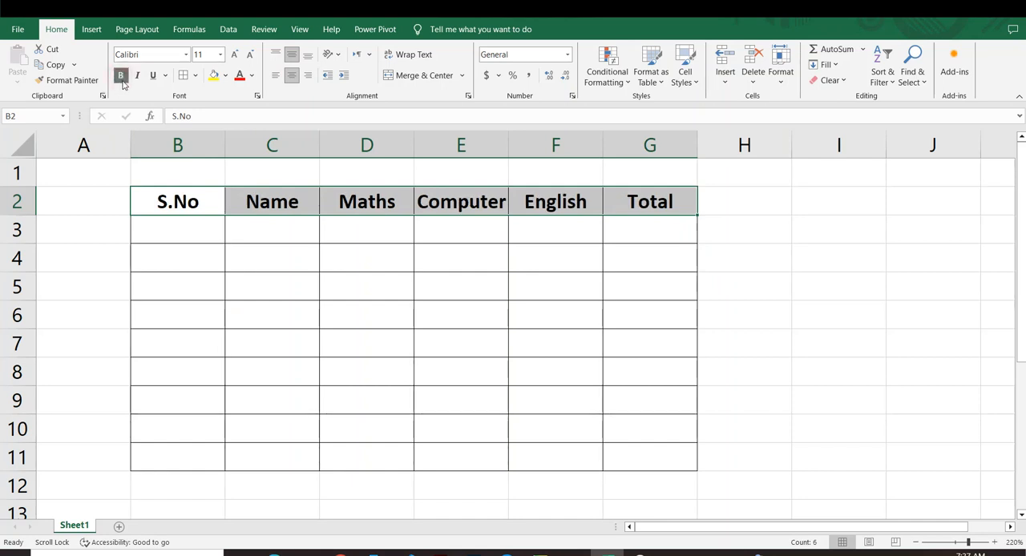
{"action": "left_click", "coordinate": [138, 77]}
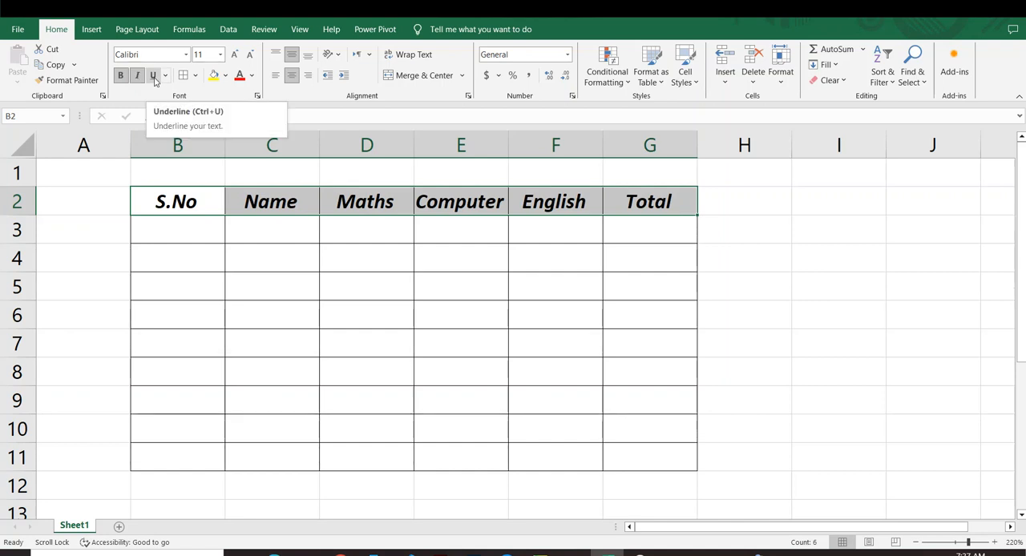
{"action": "left_click", "coordinate": [153, 77]}
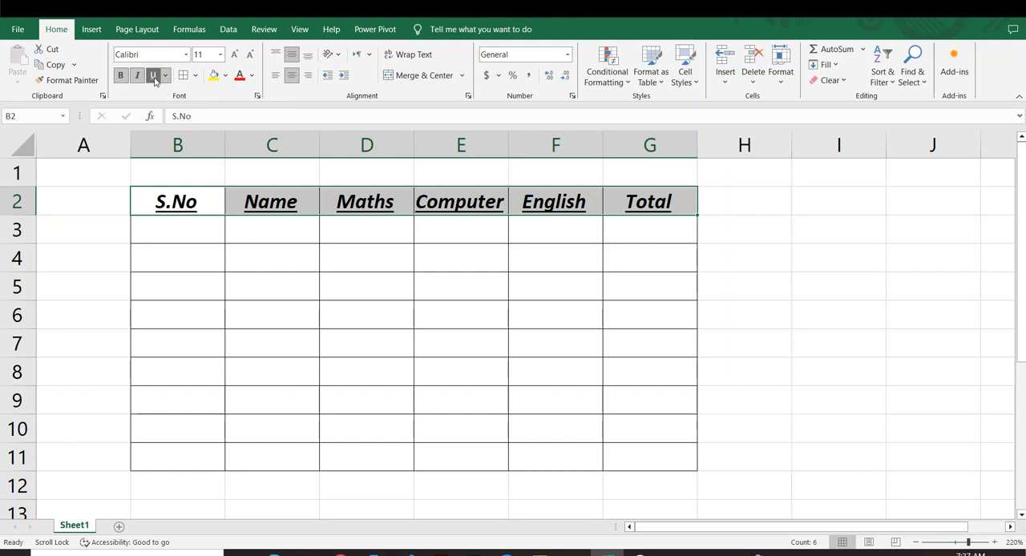
Step: Fill the table headings in B2:G2 with the standard yellow colour
{"action": "left_click", "coordinate": [270, 264]}
{"action": "left_click_drag", "start_coordinate": [174, 210], "coordinate": [637, 209]}
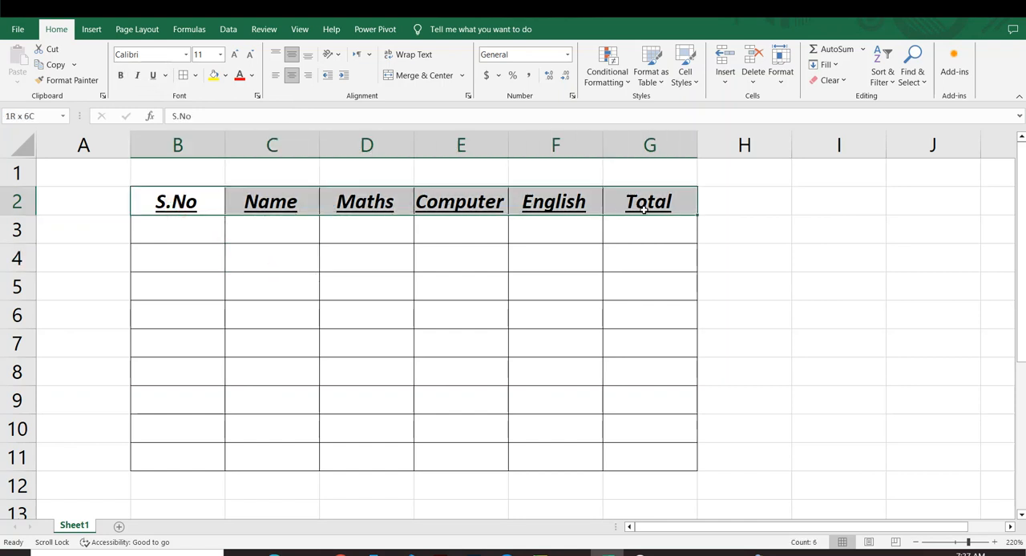
{"action": "left_click", "coordinate": [225, 75]}
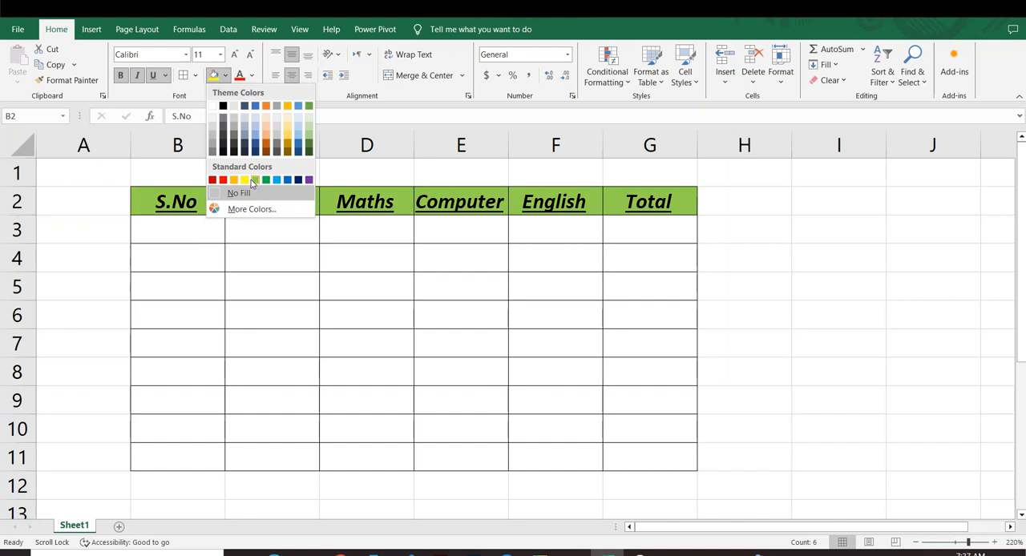
{"action": "left_click", "coordinate": [244, 180]}
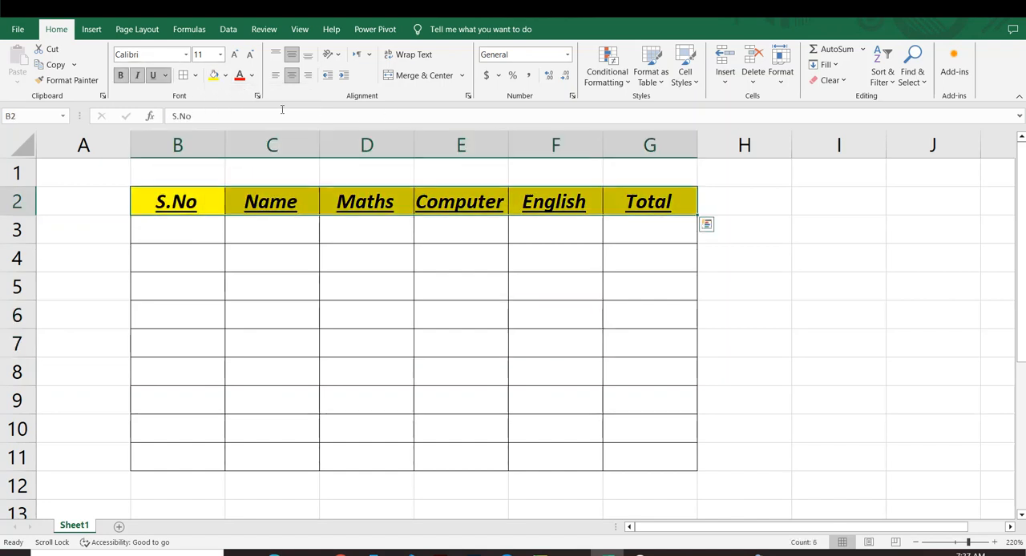
Step: Change the font colour of the headings in B2:G2 to standard red
{"action": "left_click", "coordinate": [250, 221]}
{"action": "left_click_drag", "start_coordinate": [189, 202], "coordinate": [683, 212]}
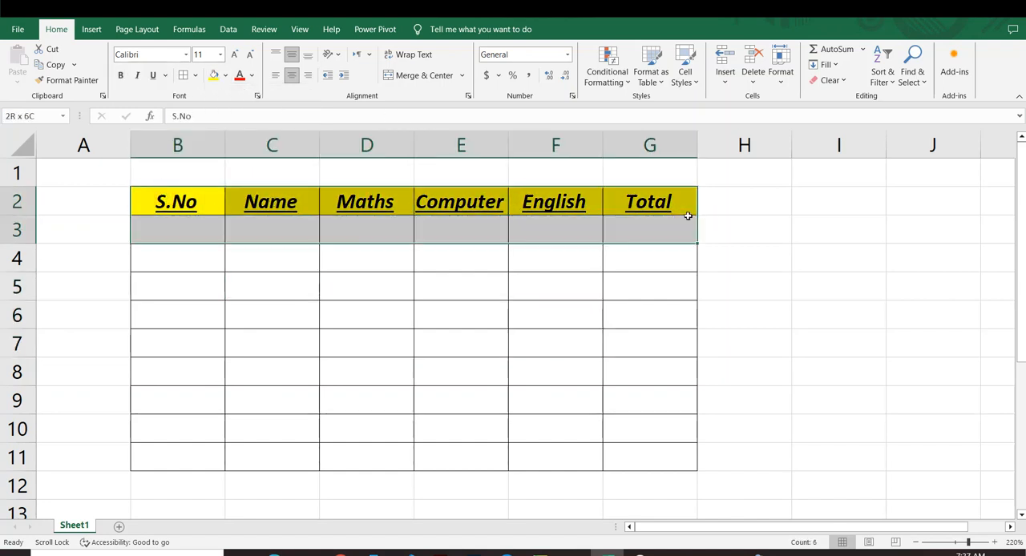
{"action": "left_click", "coordinate": [250, 75]}
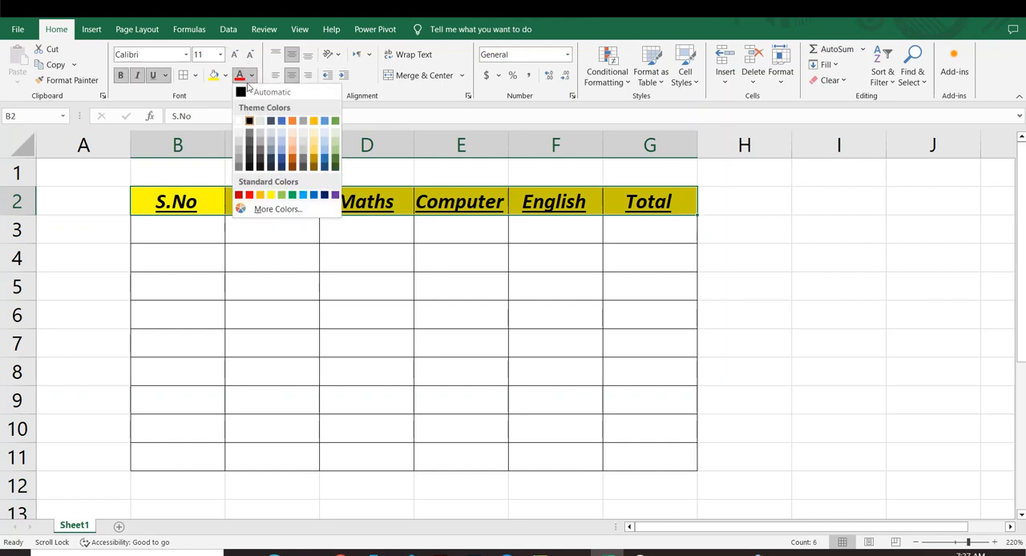
{"action": "left_click", "coordinate": [250, 194]}
{"action": "left_click", "coordinate": [442, 304]}
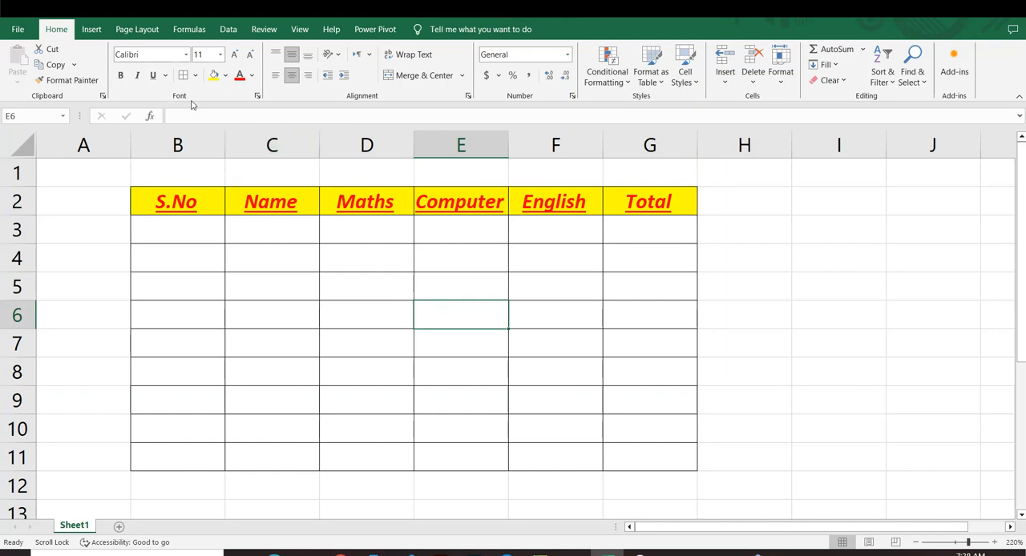
Step: Increase the font size of the headings in B2:G2 to 18
{"action": "left_click", "coordinate": [274, 263]}
{"action": "left_click_drag", "start_coordinate": [174, 203], "coordinate": [661, 207]}
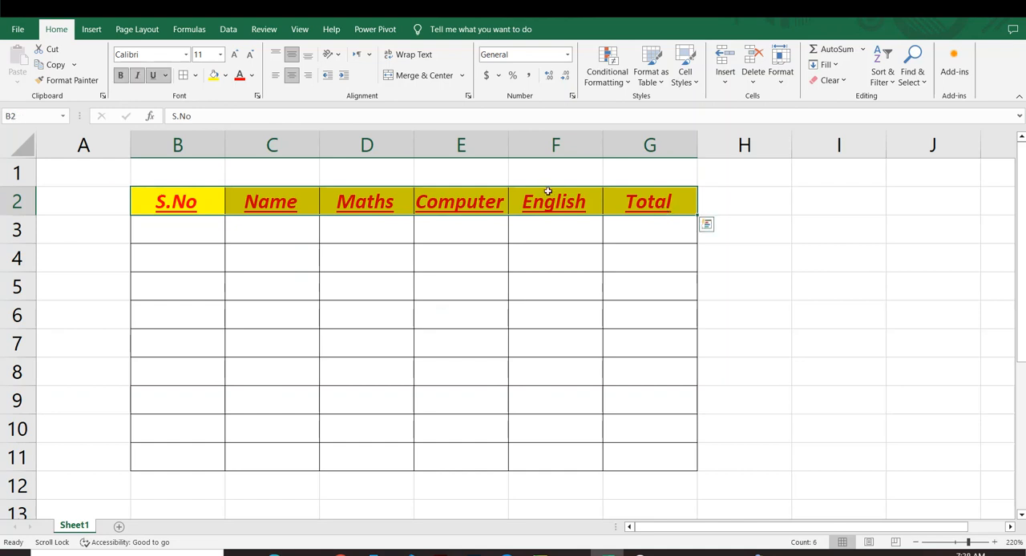
{"action": "left_click", "coordinate": [234, 57]}
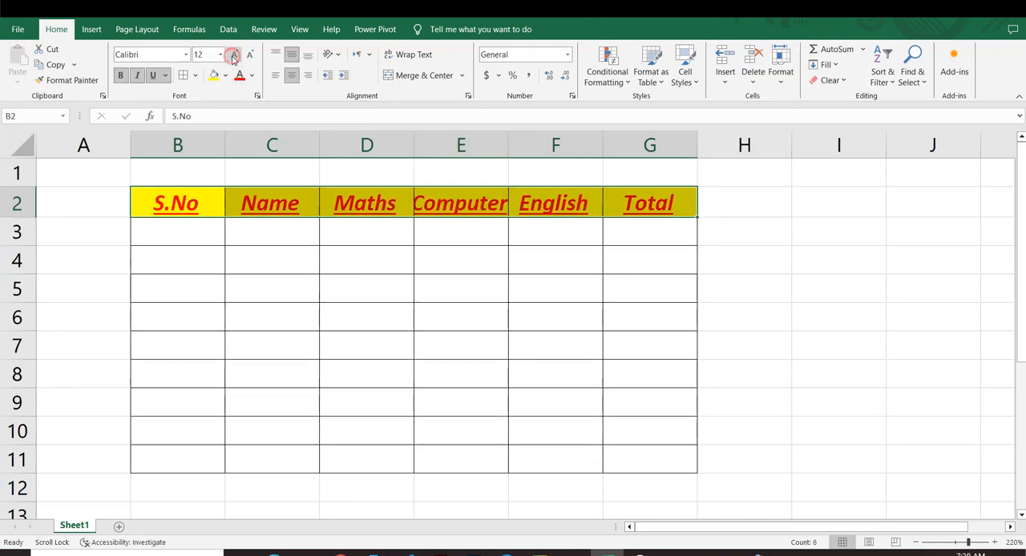
{"action": "left_click", "coordinate": [233, 57]}
{"action": "left_click_drag", "start_coordinate": [177, 210], "coordinate": [593, 242]}
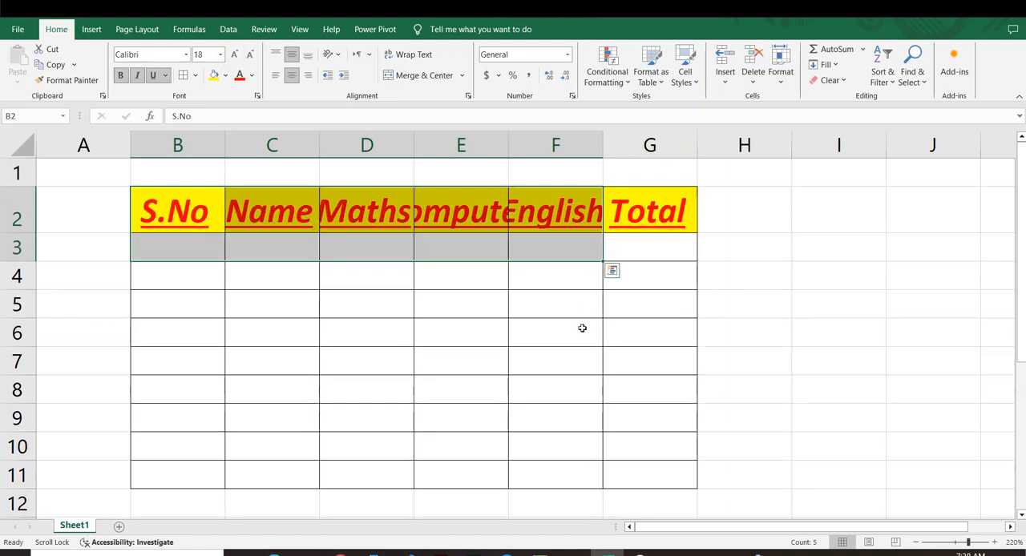
{"action": "left_click", "coordinate": [502, 340]}
{"action": "left_click_drag", "start_coordinate": [168, 212], "coordinate": [594, 224]}
{"action": "left_click", "coordinate": [561, 405]}
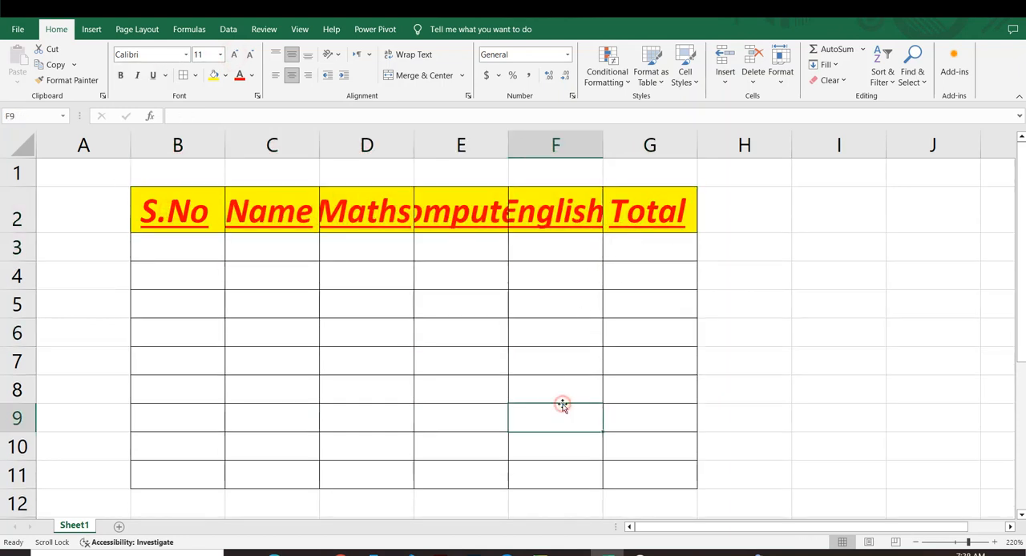
{"action": "left_click", "coordinate": [171, 224]}
{"action": "left_click", "coordinate": [264, 214]}
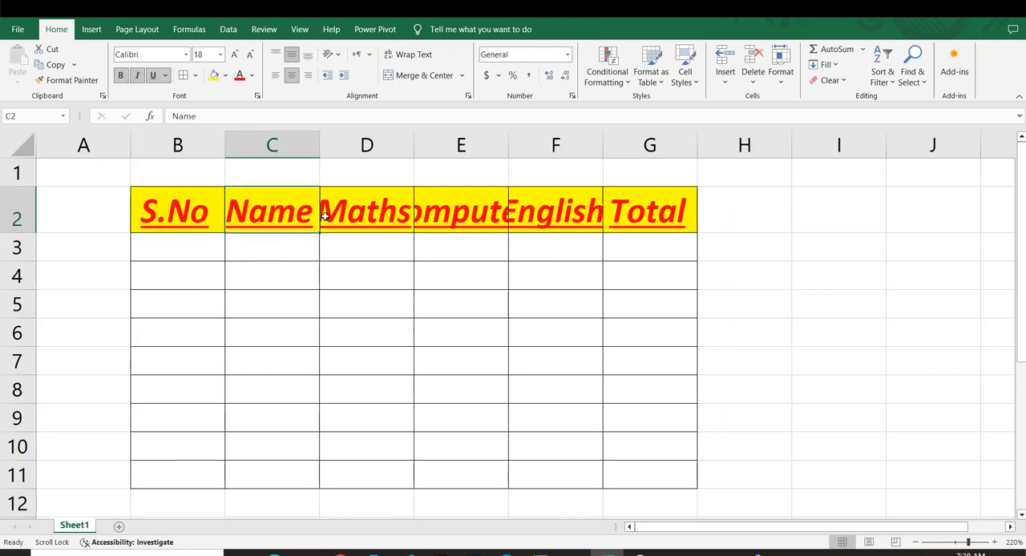
{"action": "left_click", "coordinate": [345, 218]}
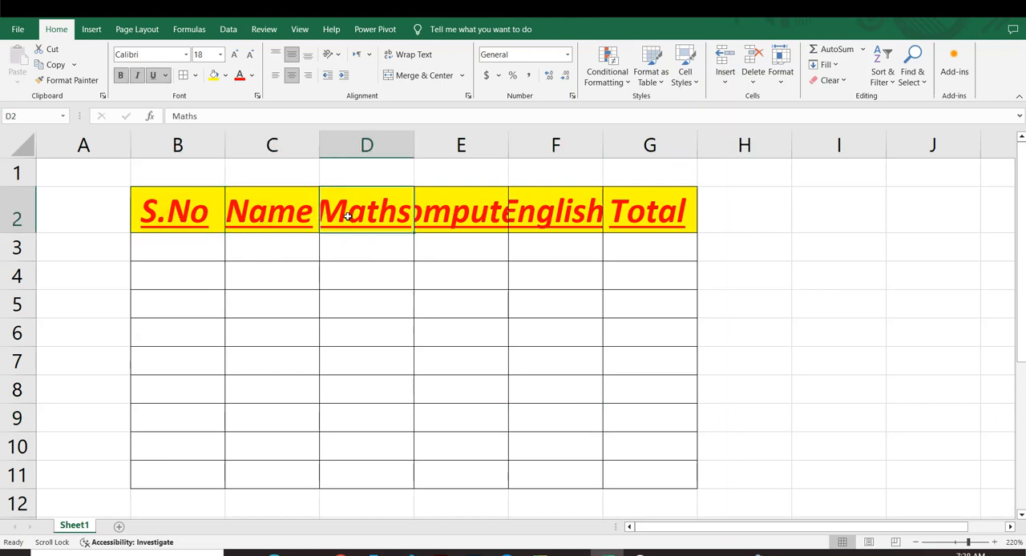
{"action": "left_click", "coordinate": [434, 209]}
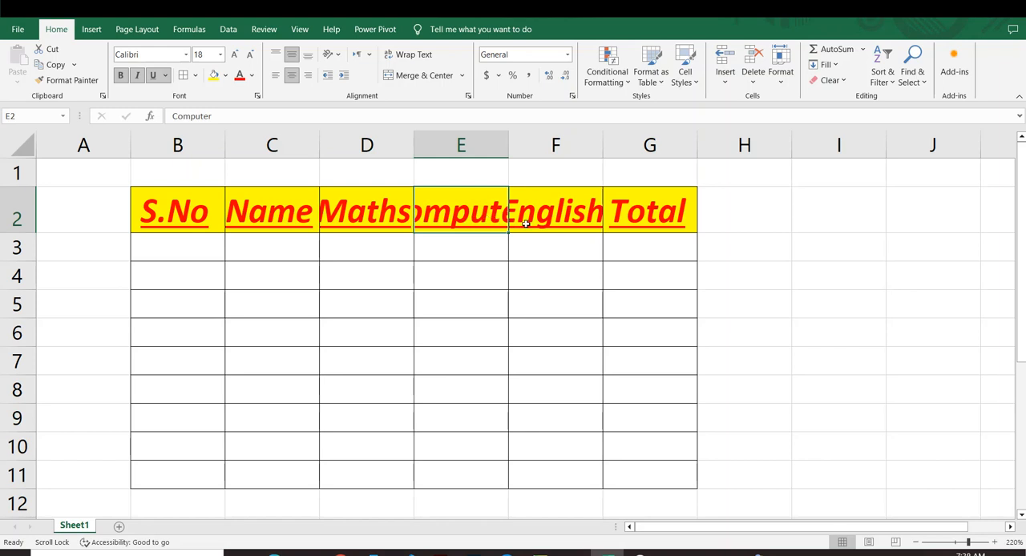
{"action": "left_click", "coordinate": [470, 246]}
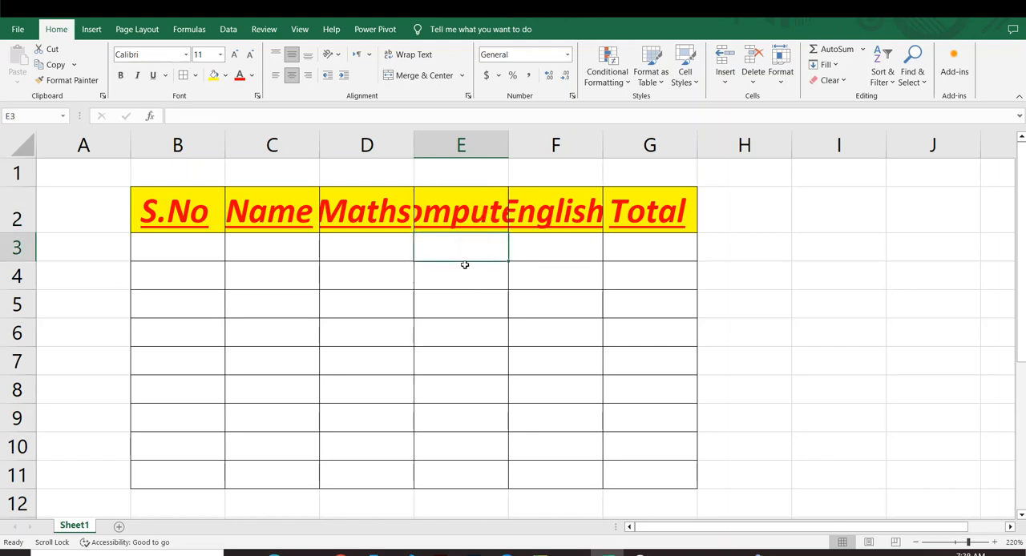
Step: AutoFit columns D, E and F to the widths of the Maths, Computer and English headings
{"action": "left_click_drag", "start_coordinate": [145, 206], "coordinate": [629, 480]}
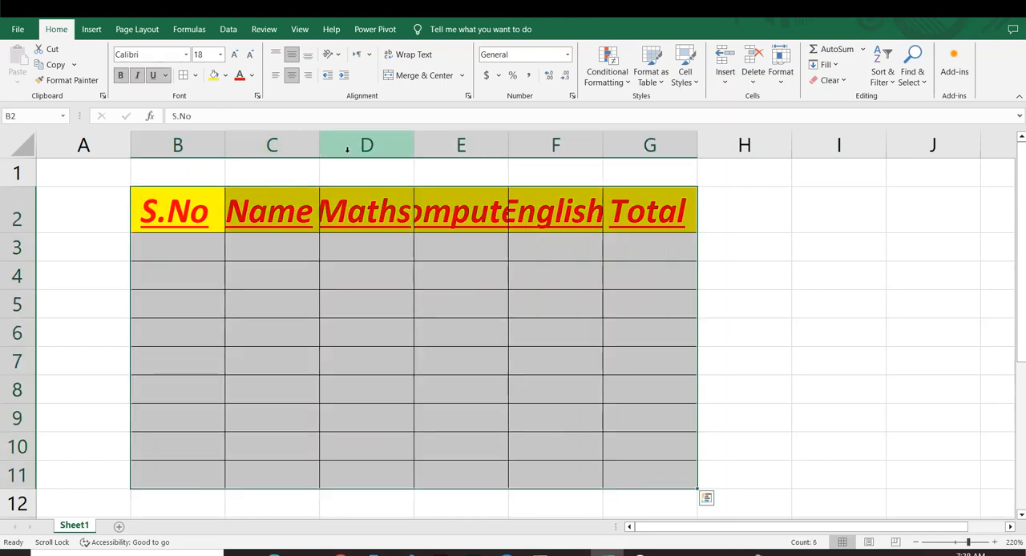
{"action": "left_click", "coordinate": [412, 144]}
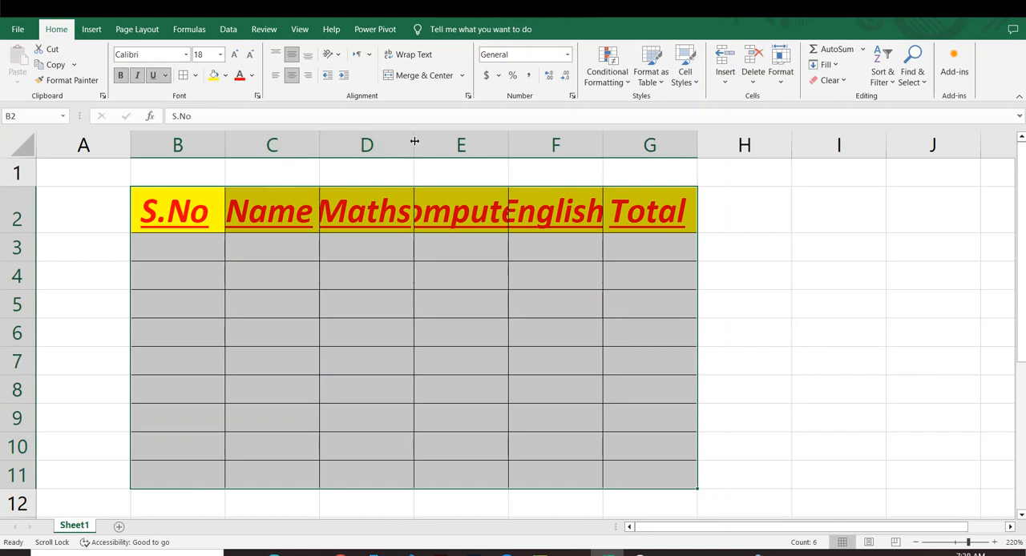
{"action": "double_click", "coordinate": [415, 145]}
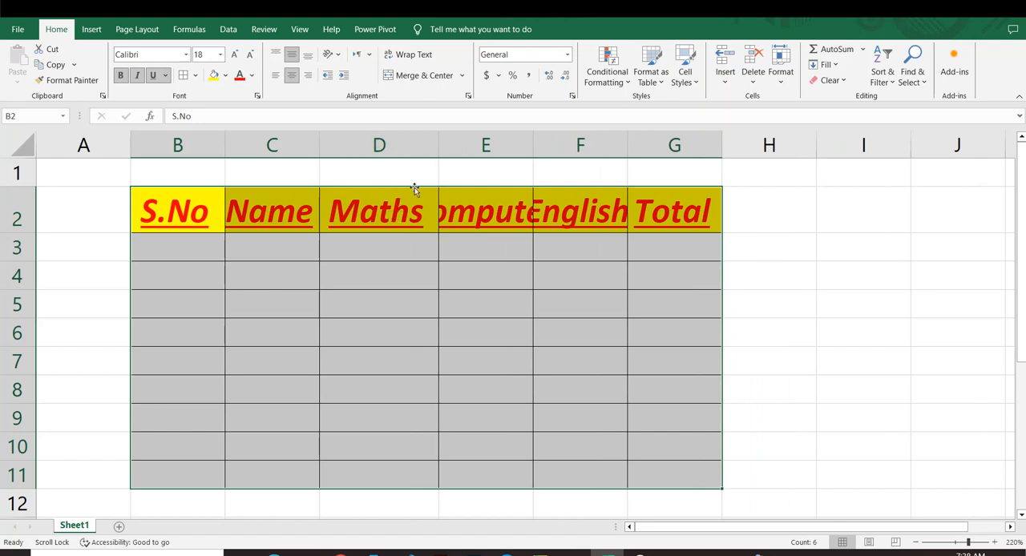
{"action": "double_click", "coordinate": [533, 137]}
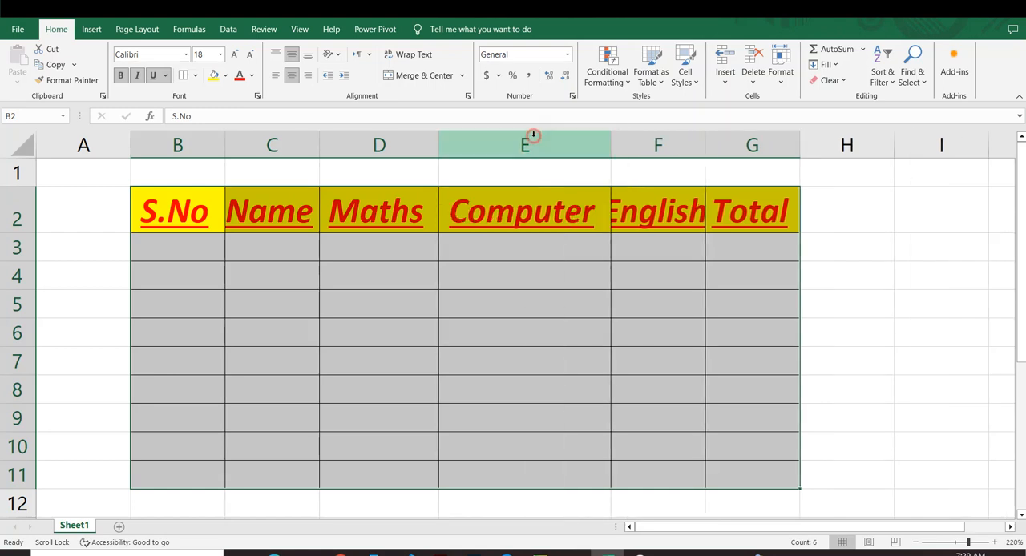
{"action": "double_click", "coordinate": [706, 137]}
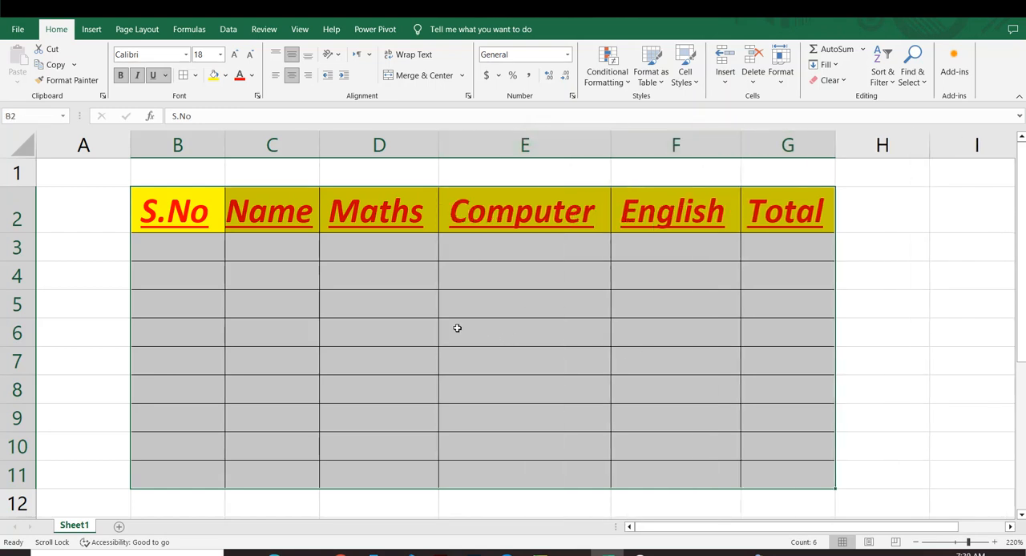
Step: Undo the column width changes and the last font size increase of the headings
{"action": "key", "text": "ctrl+z"}
{"action": "key", "text": "ctrl+z"}
{"action": "key", "text": "ctrl+z"}
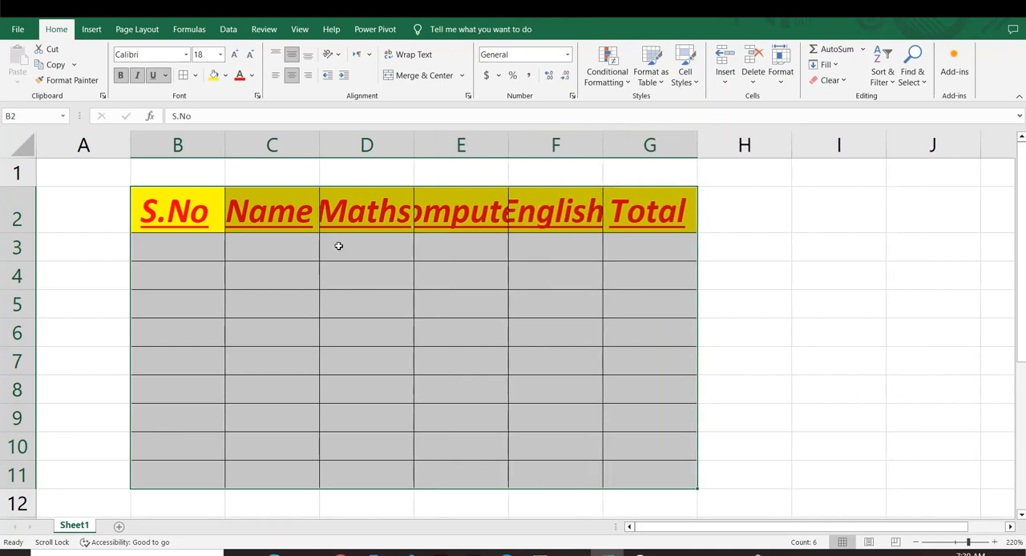
{"action": "key", "text": "ctrl+z"}
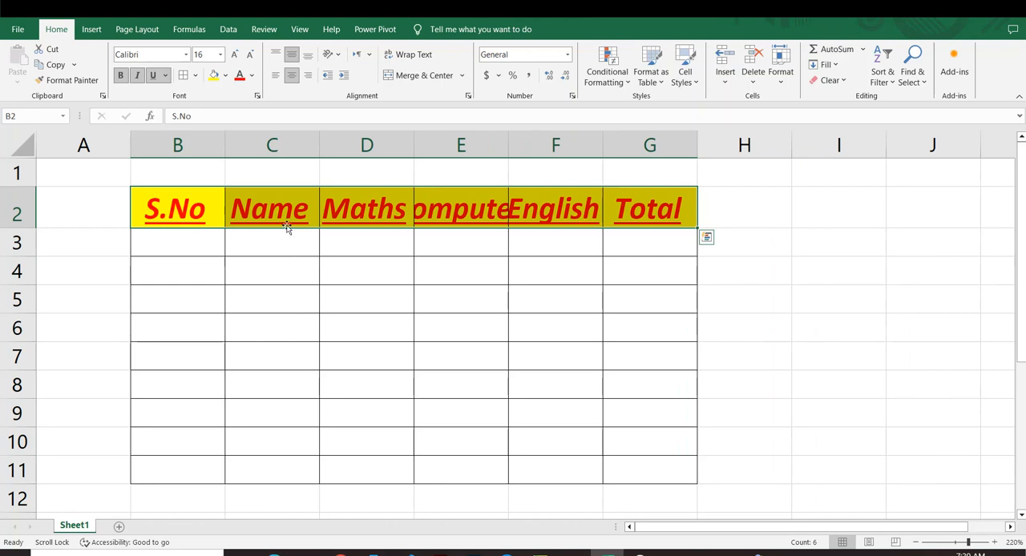
Step: Enlarge the font of the headings in B2:G2 to size 22
{"action": "left_click_drag", "start_coordinate": [207, 203], "coordinate": [609, 210]}
{"action": "left_click", "coordinate": [236, 59]}
{"action": "left_click", "coordinate": [235, 60]}
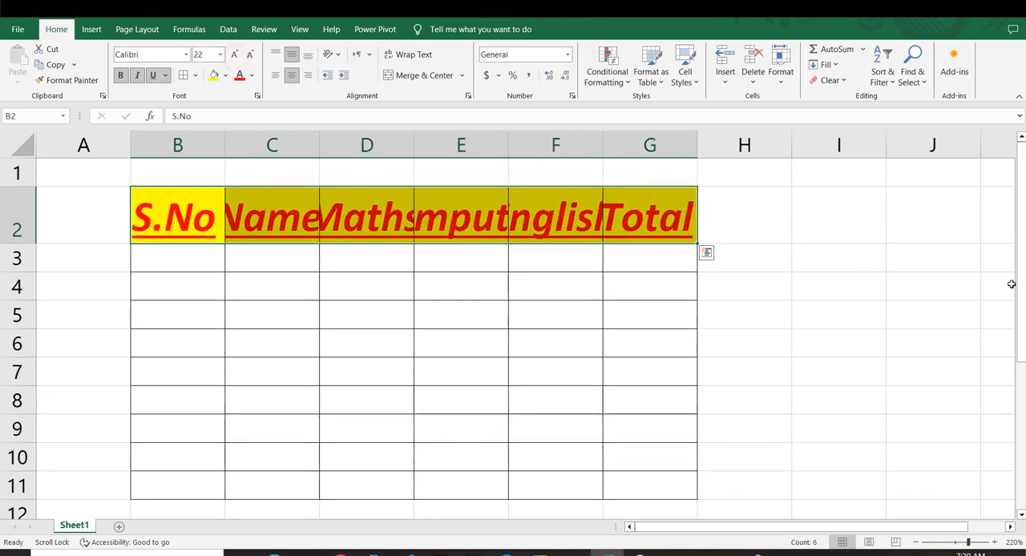
Step: AutoFit all columns of the whole sheet so that every heading fits its cell
{"action": "left_click", "coordinate": [1010, 284]}
{"action": "left_click", "coordinate": [21, 151]}
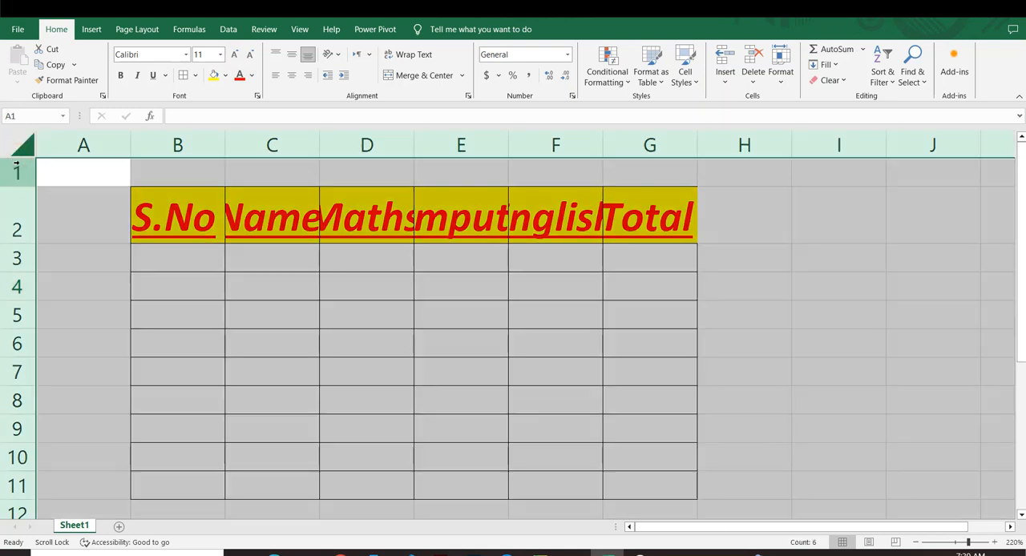
{"action": "double_click", "coordinate": [414, 143]}
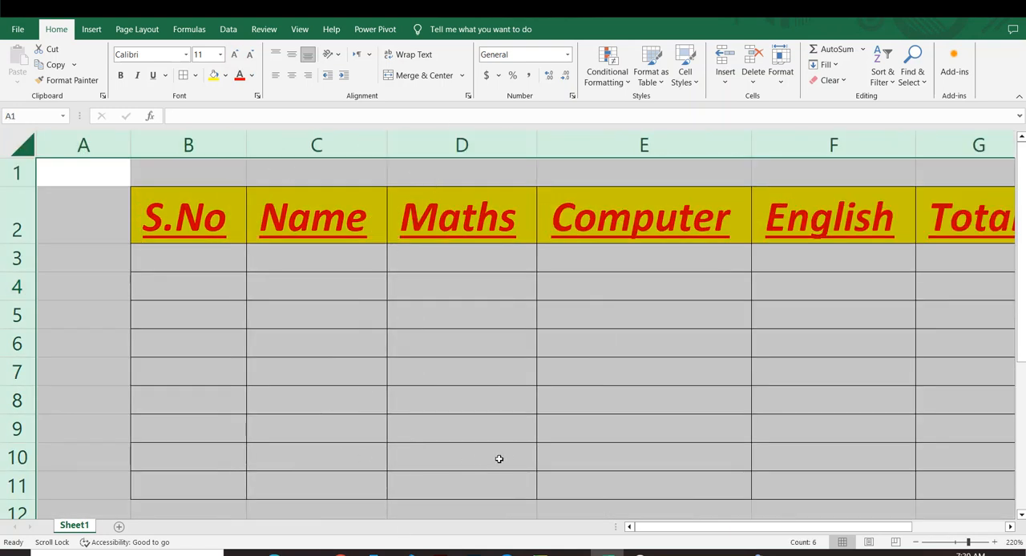
{"action": "scroll", "coordinate": [529, 460], "scroll_direction": "down", "scroll_amount": 3}
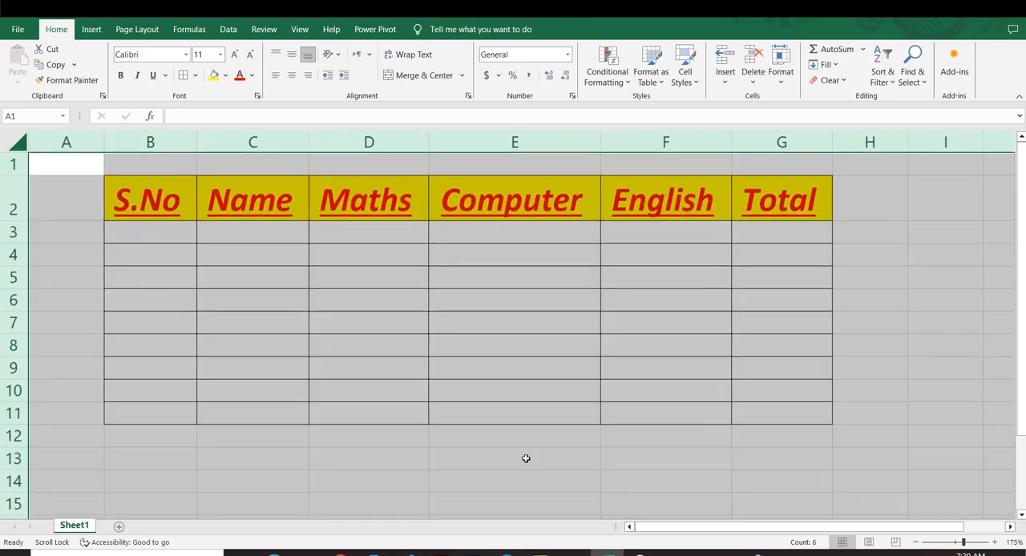
{"action": "left_click_drag", "start_coordinate": [347, 444], "coordinate": [347, 447]}
{"action": "left_click_drag", "start_coordinate": [129, 210], "coordinate": [765, 418]}
{"action": "left_click", "coordinate": [998, 318]}
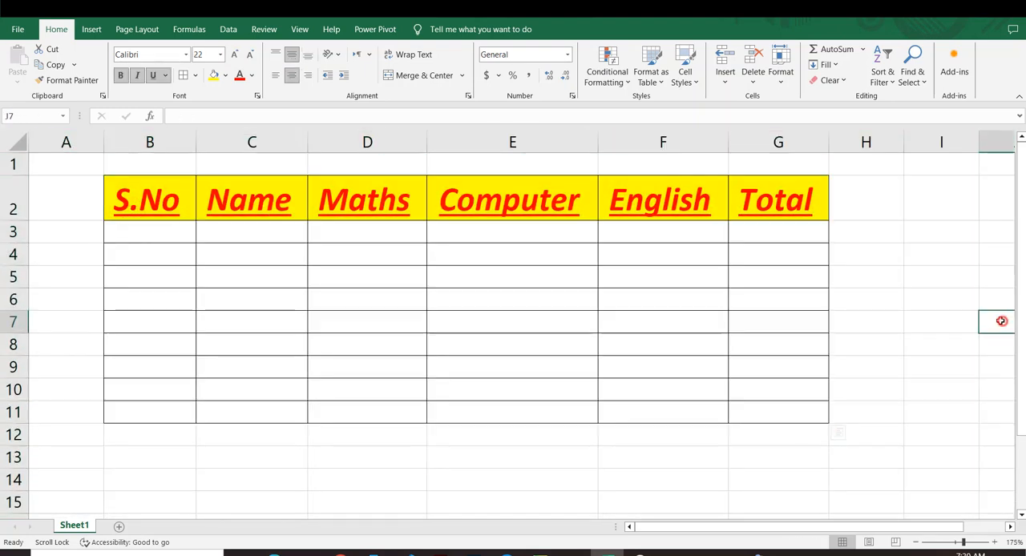
{"action": "left_click", "coordinate": [140, 233]}
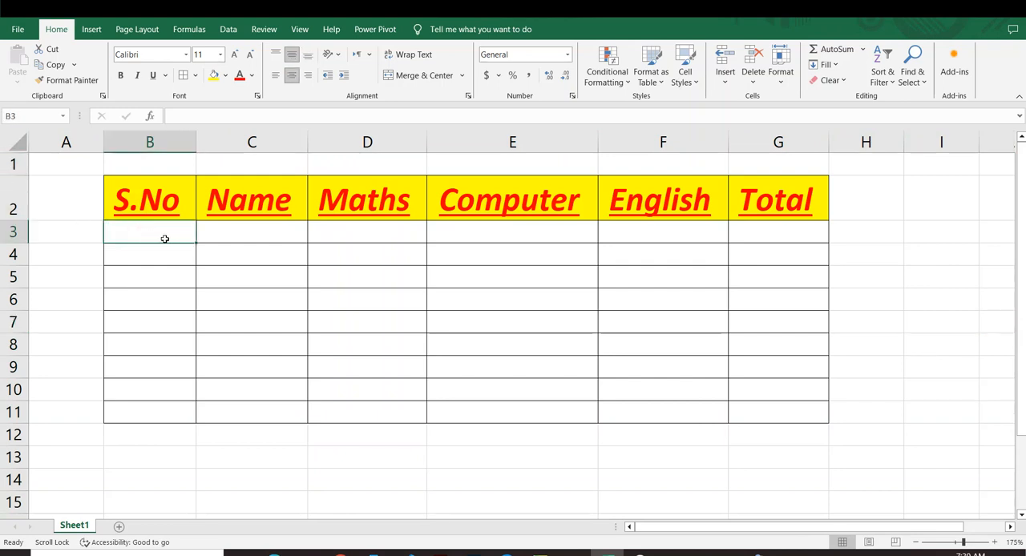
{"action": "type", "text": "1"}
{"action": "scroll", "coordinate": [164, 239], "scroll_direction": "down", "scroll_amount": 1}
{"action": "type", "text": "2"}
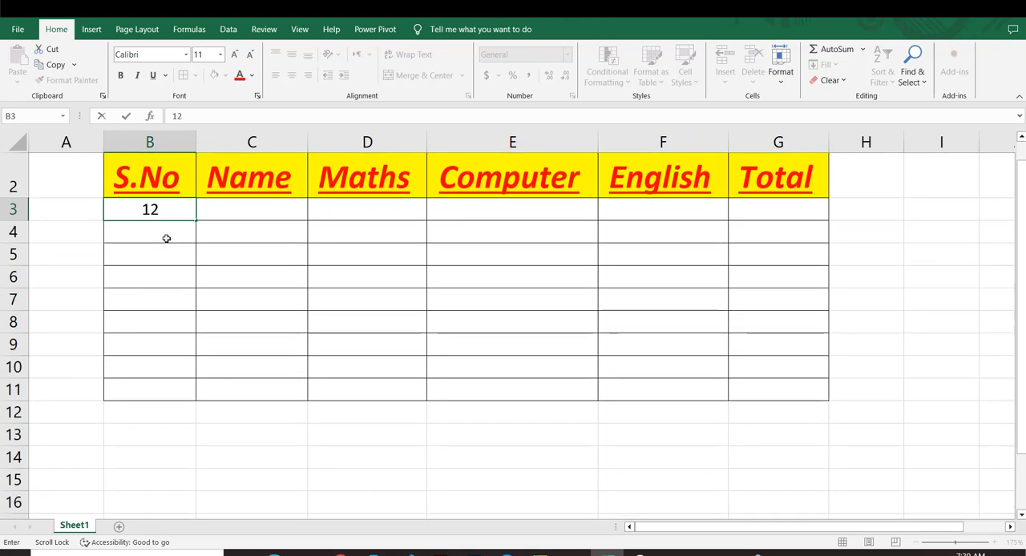
{"action": "key", "text": "BackSpace"}
{"action": "left_click", "coordinate": [165, 296]}
{"action": "left_click", "coordinate": [160, 249]}
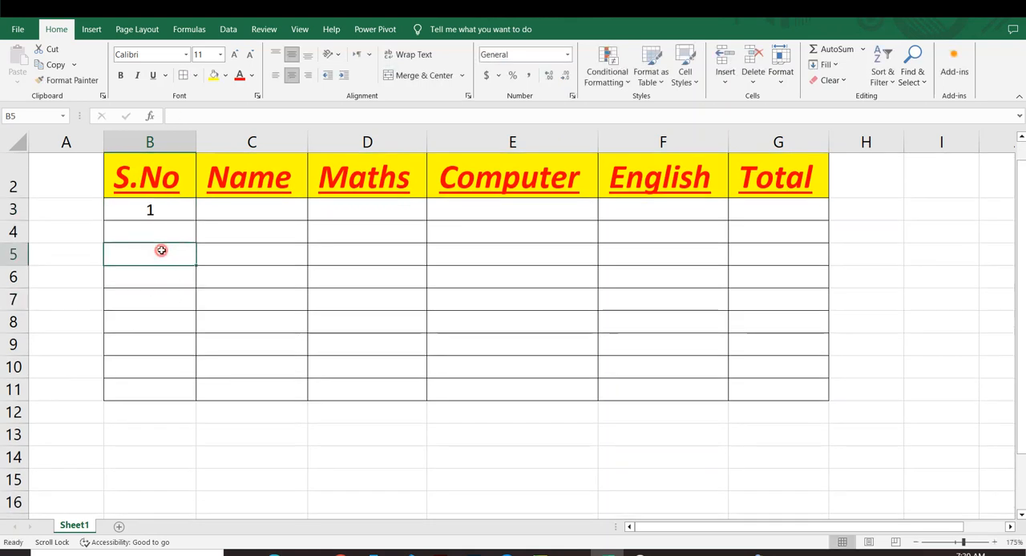
{"action": "left_click", "coordinate": [150, 225]}
{"action": "left_click", "coordinate": [155, 207]}
{"action": "key", "text": "BackSpace"}
{"action": "left_click", "coordinate": [192, 241]}
{"action": "left_click", "coordinate": [149, 203]}
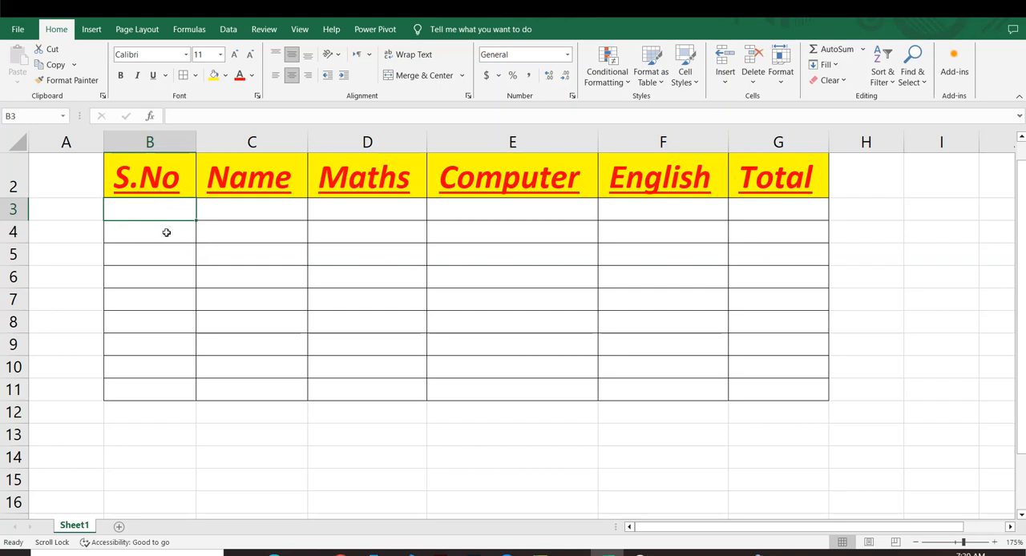
Step: Enter the serial numbers 1 in cell B3 and 2 in cell B4 under S.No
{"action": "left_click", "coordinate": [166, 232]}
{"action": "left_click", "coordinate": [158, 211]}
{"action": "type", "text": "1"}
{"action": "scroll", "coordinate": [158, 213], "scroll_direction": "down", "scroll_amount": 1}
{"action": "type", "text": "2"}
{"action": "scroll", "coordinate": [177, 216], "scroll_direction": "down", "scroll_amount": 1}
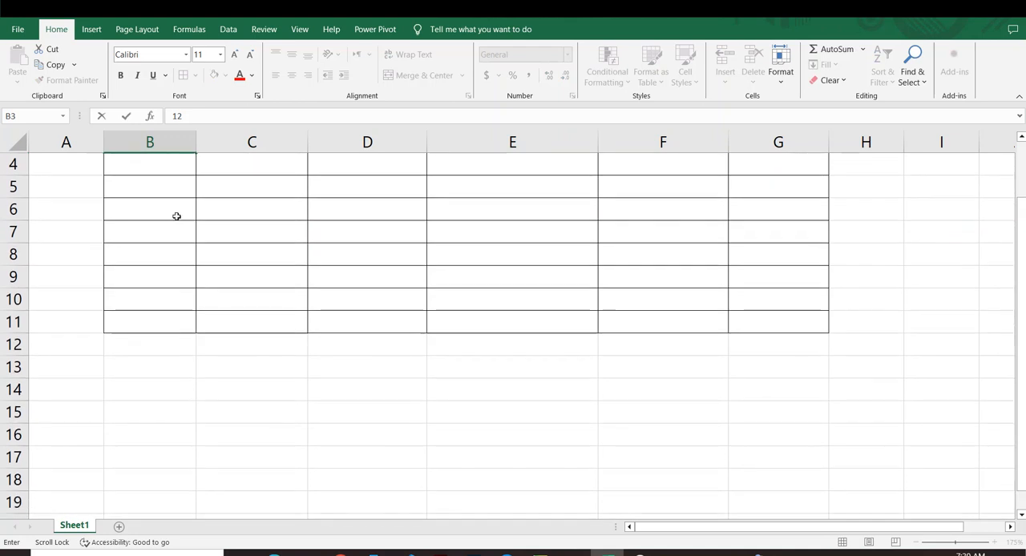
{"action": "scroll", "coordinate": [177, 216], "scroll_direction": "up", "scroll_amount": 3}
{"action": "key", "text": "BackSpace"}
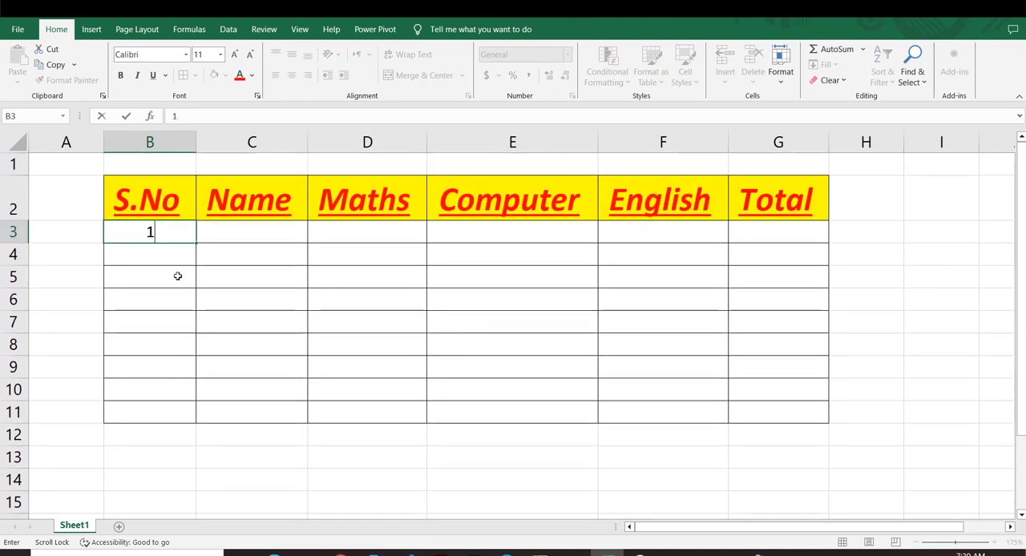
{"action": "left_click", "coordinate": [177, 298]}
{"action": "left_click", "coordinate": [161, 258]}
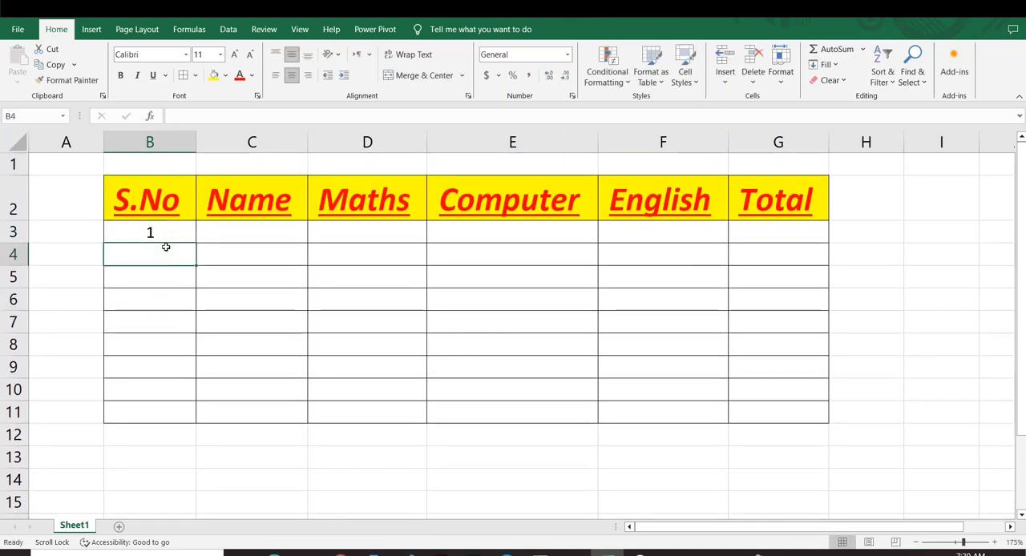
{"action": "type", "text": "2"}
{"action": "left_click", "coordinate": [156, 337]}
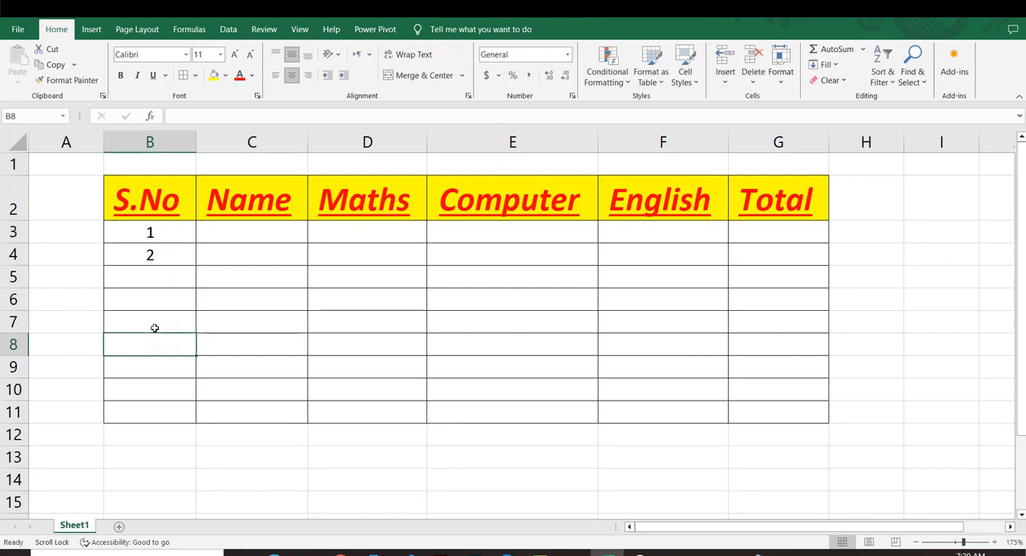
{"action": "left_click", "coordinate": [158, 364]}
Step: Extend the number series from B3:B4 down to B11, giving serial numbers up to 9
{"action": "left_click_drag", "start_coordinate": [149, 233], "coordinate": [173, 261]}
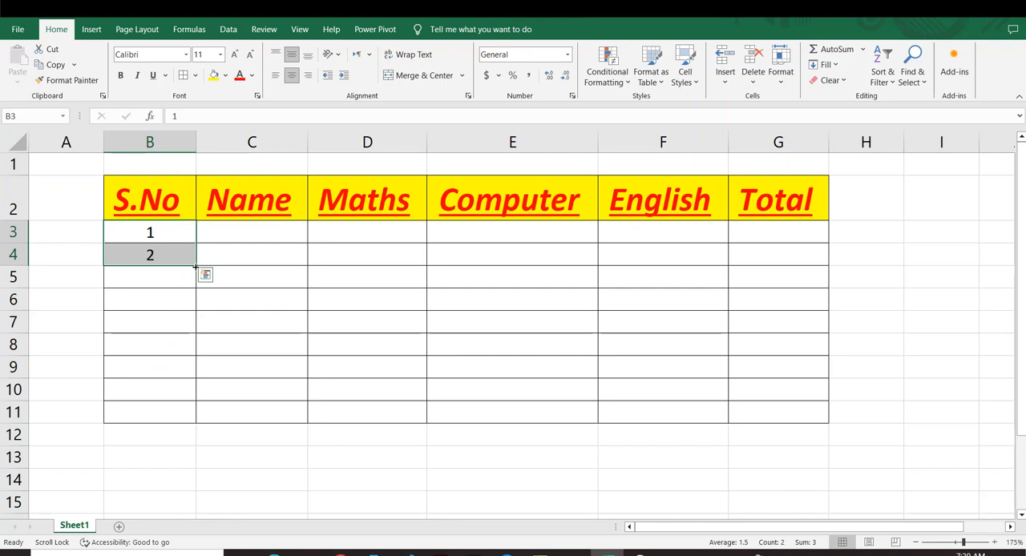
{"action": "left_click_drag", "start_coordinate": [195, 266], "coordinate": [194, 414]}
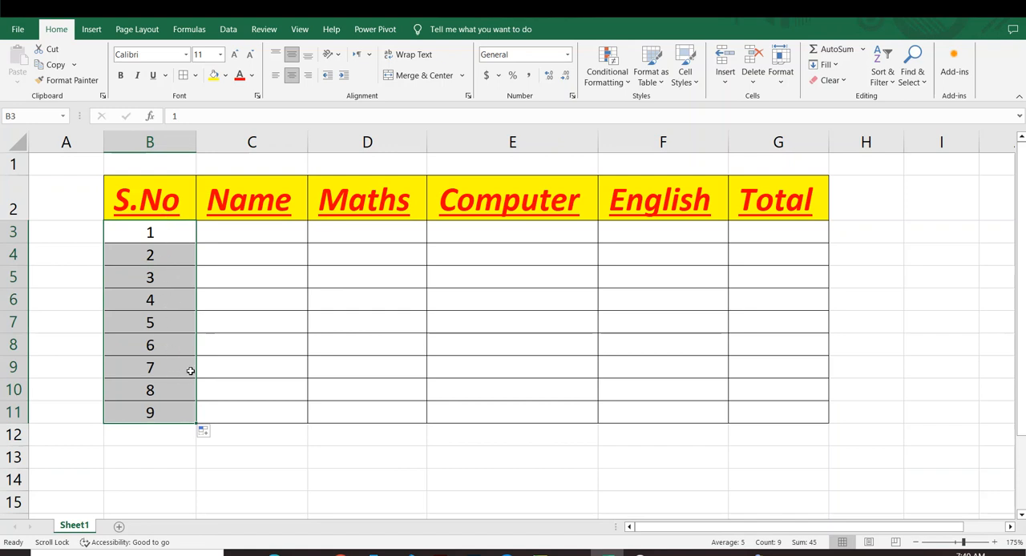
{"action": "left_click", "coordinate": [237, 365]}
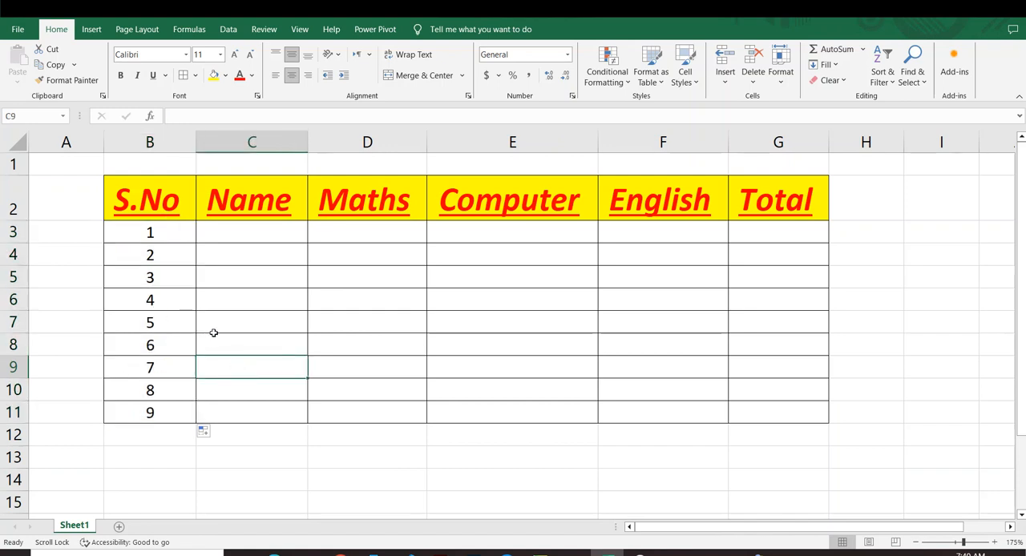
Step: Undo the last series fill in the S.No column and clear the 2 from cell B4
{"action": "key", "text": "ctrl+z"}
{"action": "left_click", "coordinate": [215, 343]}
{"action": "left_click", "coordinate": [167, 254]}
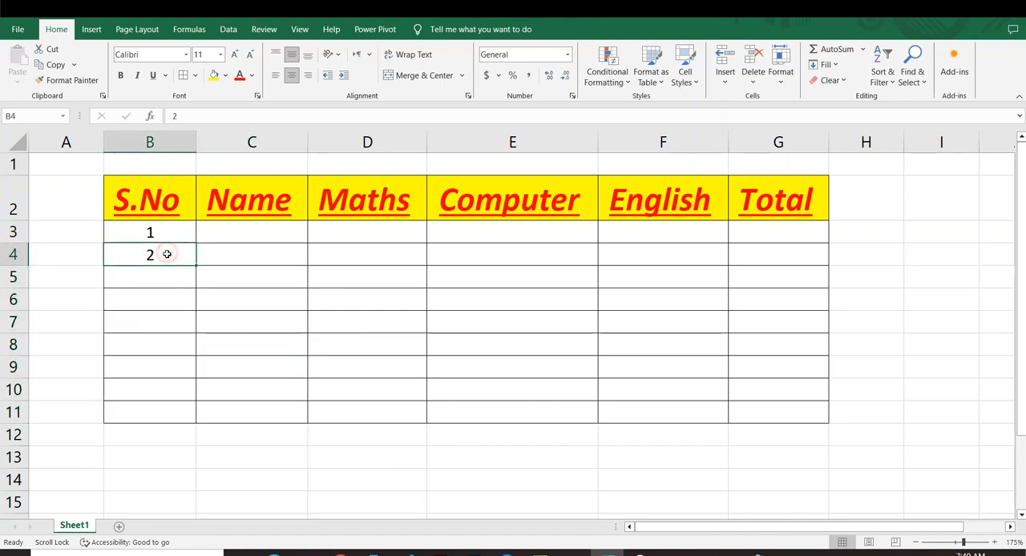
{"action": "key", "text": "Delete"}
{"action": "left_click", "coordinate": [174, 300]}
Step: Try to fill a series increasing by 1 from cell B3 alone down to B11, and undo the fill
{"action": "left_click", "coordinate": [143, 237]}
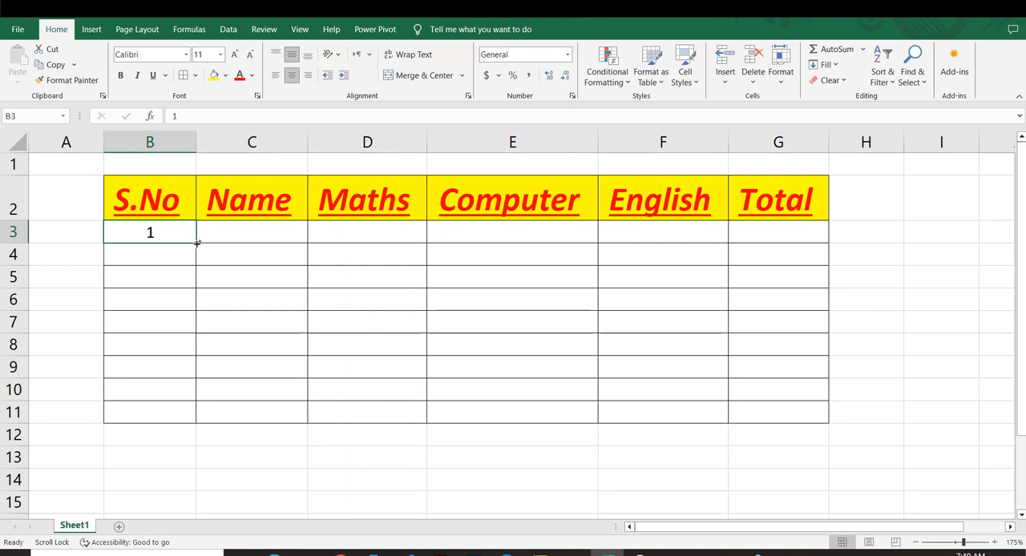
{"action": "left_click_drag", "start_coordinate": [196, 243], "coordinate": [200, 419]}
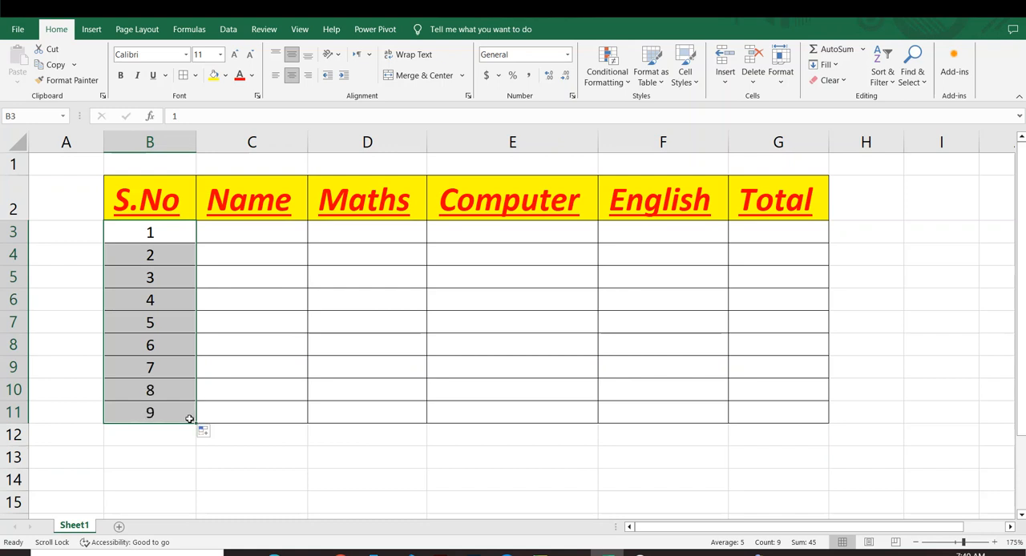
{"action": "left_click", "coordinate": [243, 299]}
{"action": "left_click_drag", "start_coordinate": [134, 232], "coordinate": [146, 409]}
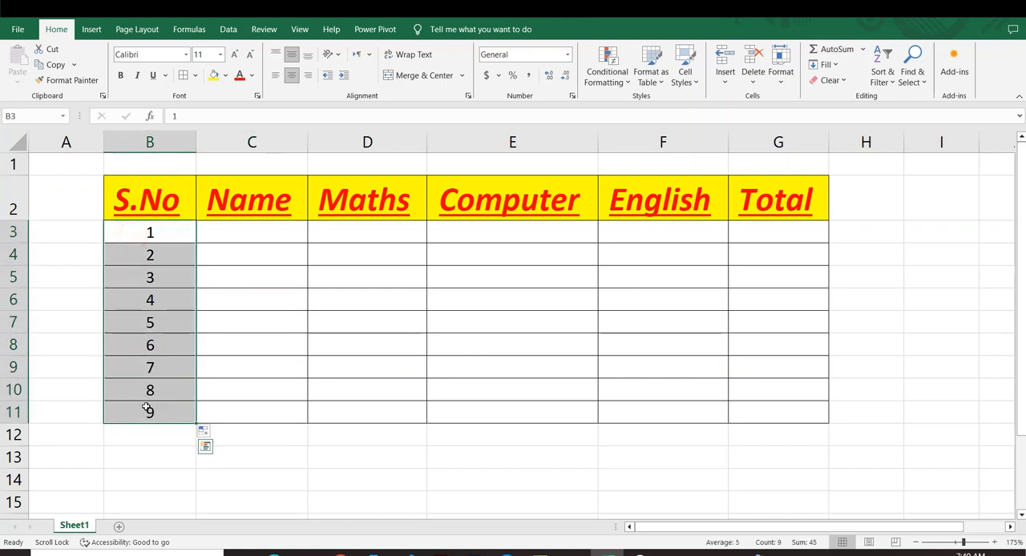
{"action": "left_click", "coordinate": [188, 384]}
{"action": "left_click_drag", "start_coordinate": [134, 232], "coordinate": [137, 300]}
{"action": "left_click", "coordinate": [251, 306]}
{"action": "key", "text": "ctrl+z"}
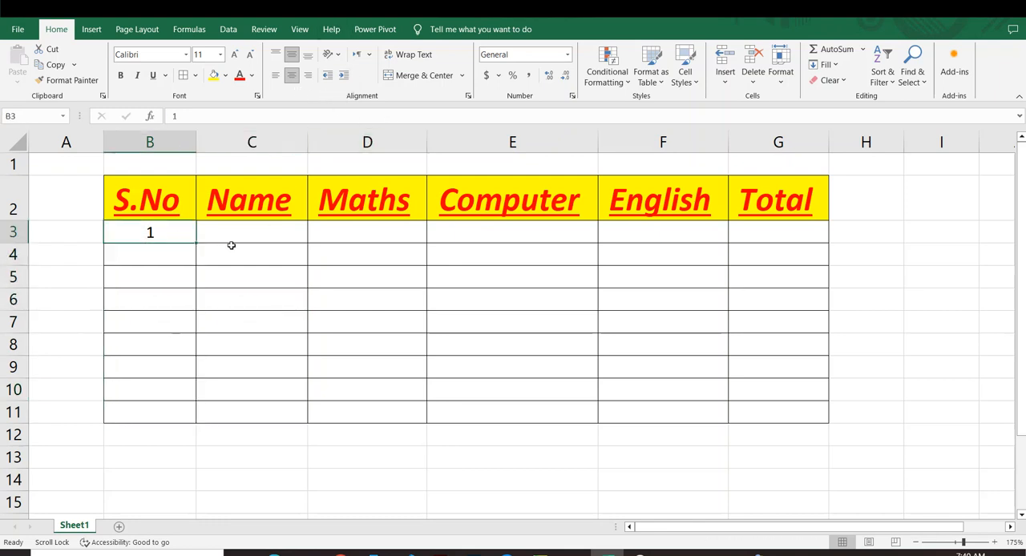
Step: Fill serial numbers increasing by 1 from cell B3 far below the table, up to 156
{"action": "left_click_drag", "start_coordinate": [196, 244], "coordinate": [193, 481]}
{"action": "scroll", "coordinate": [152, 393], "scroll_direction": "up", "scroll_amount": 20}
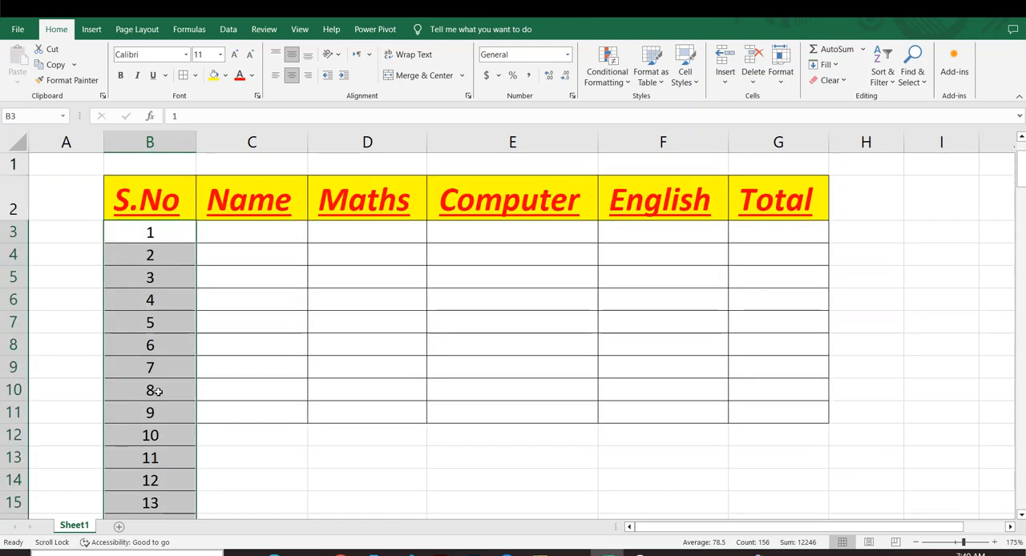
{"action": "scroll", "coordinate": [155, 385], "scroll_direction": "down", "scroll_amount": 2}
{"action": "scroll", "coordinate": [155, 385], "scroll_direction": "down", "scroll_amount": 10}
{"action": "scroll", "coordinate": [154, 386], "scroll_direction": "up", "scroll_amount": 12}
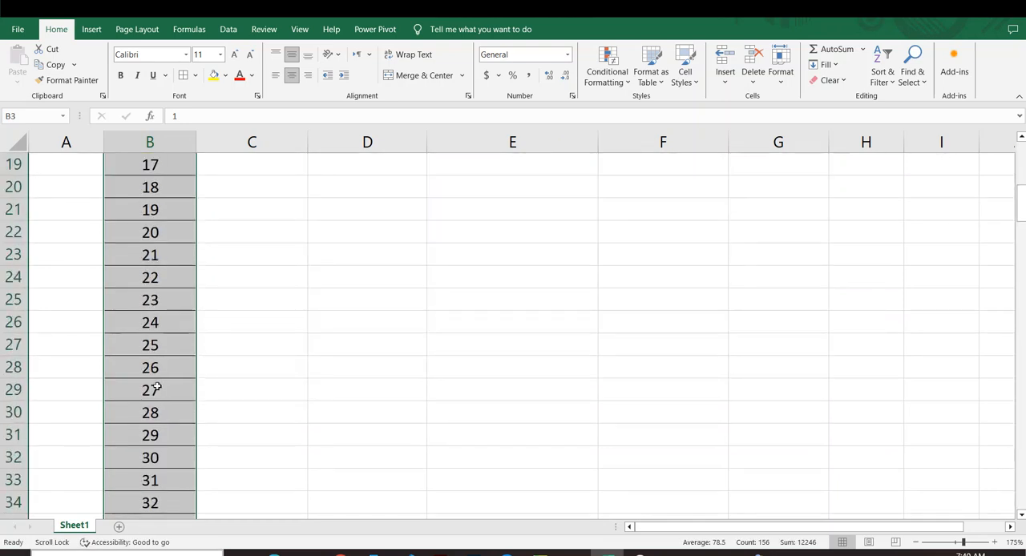
Step: Clear the long run of serial numbers in column B, and undo both the clearing and the fill
{"action": "key", "text": "Delete"}
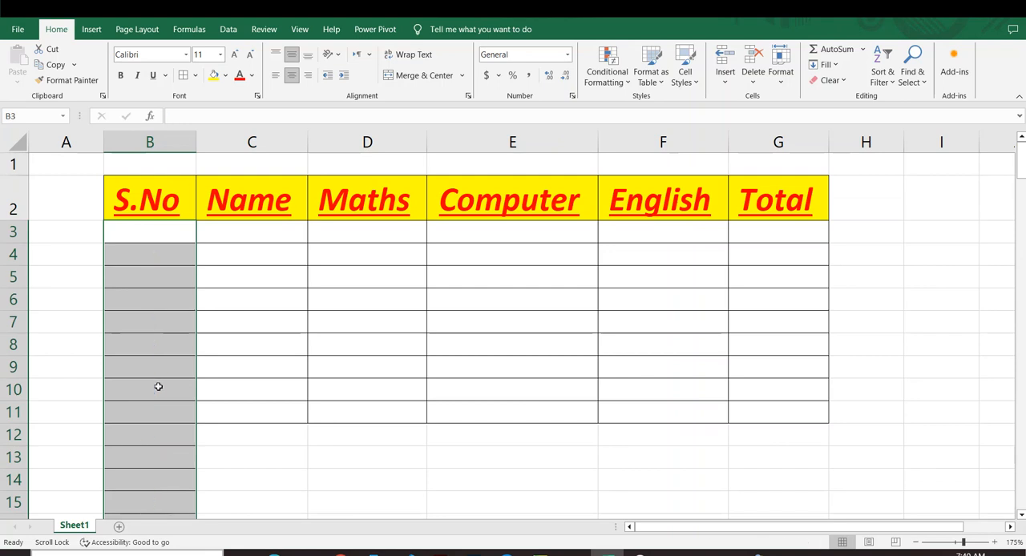
{"action": "left_click", "coordinate": [313, 425]}
{"action": "key", "text": "ctrl+z"}
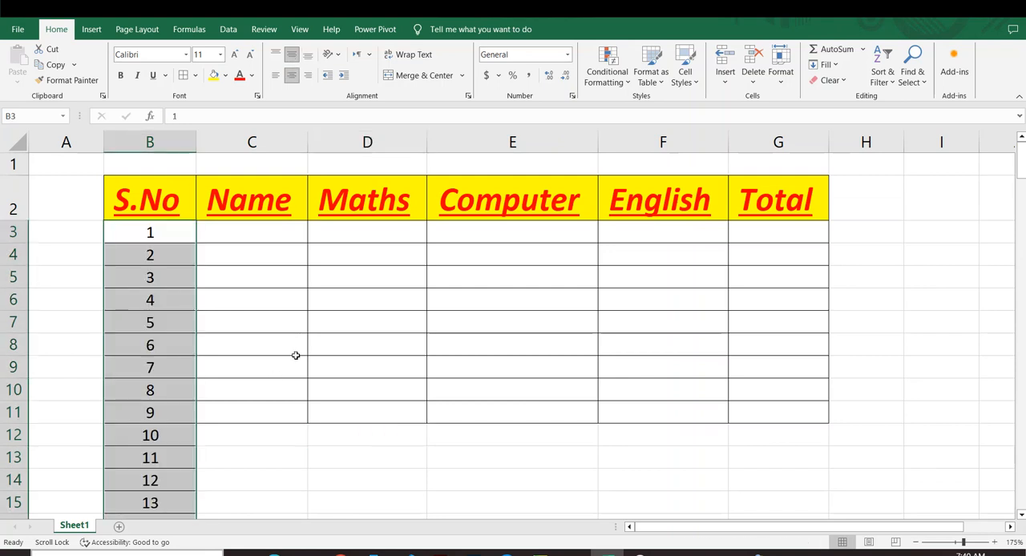
{"action": "key", "text": "ctrl+z"}
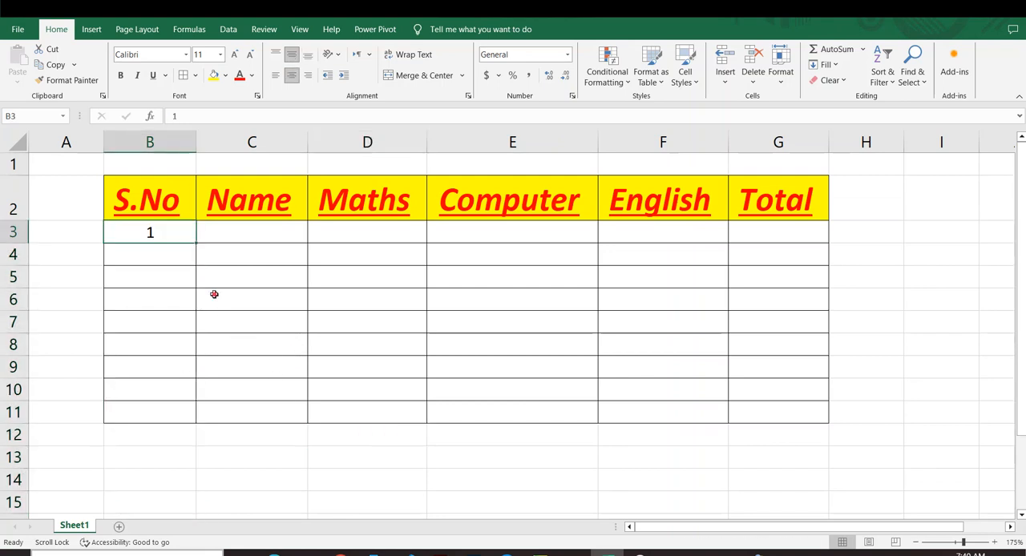
Step: Clear the serial number from cell B3 so the S.No column is empty
{"action": "left_click", "coordinate": [214, 295]}
{"action": "left_click", "coordinate": [151, 231]}
{"action": "left_click", "coordinate": [163, 279]}
{"action": "left_click", "coordinate": [149, 234]}
{"action": "key", "text": "BackSpace"}
{"action": "left_click", "coordinate": [172, 250]}
{"action": "left_click", "coordinate": [191, 278]}
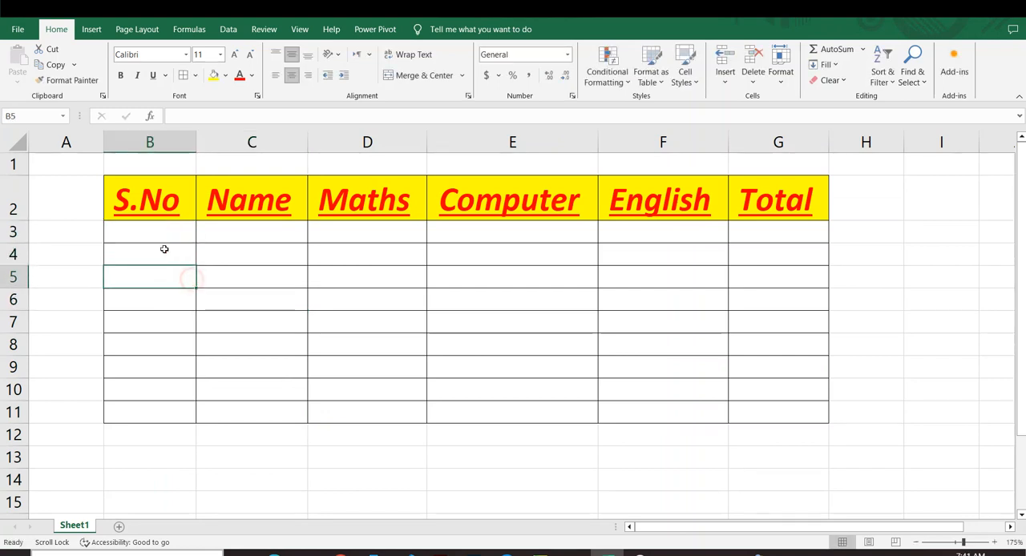
Step: Enter 1 in cell B3 and 2 in cell B4, and extend the series from B3:B4 down to B11
{"action": "left_click", "coordinate": [158, 226]}
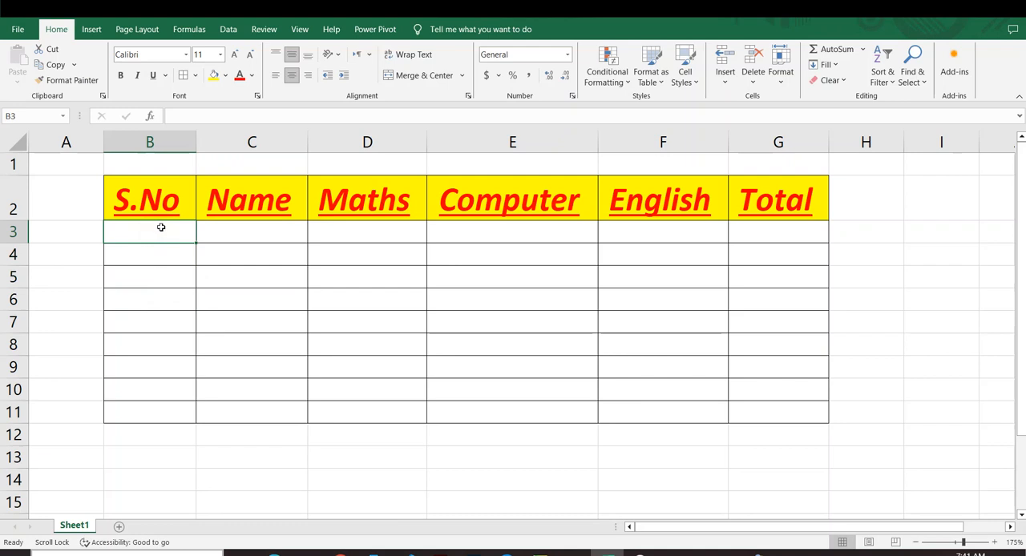
{"action": "type", "text": "1"}
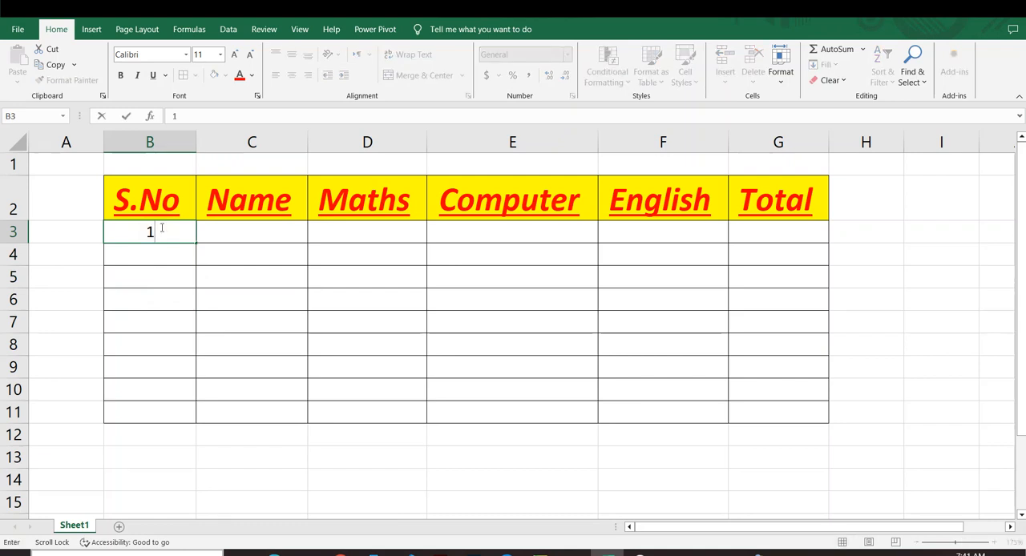
{"action": "scroll", "coordinate": [162, 228], "scroll_direction": "down", "scroll_amount": 2}
{"action": "type", "text": "2"}
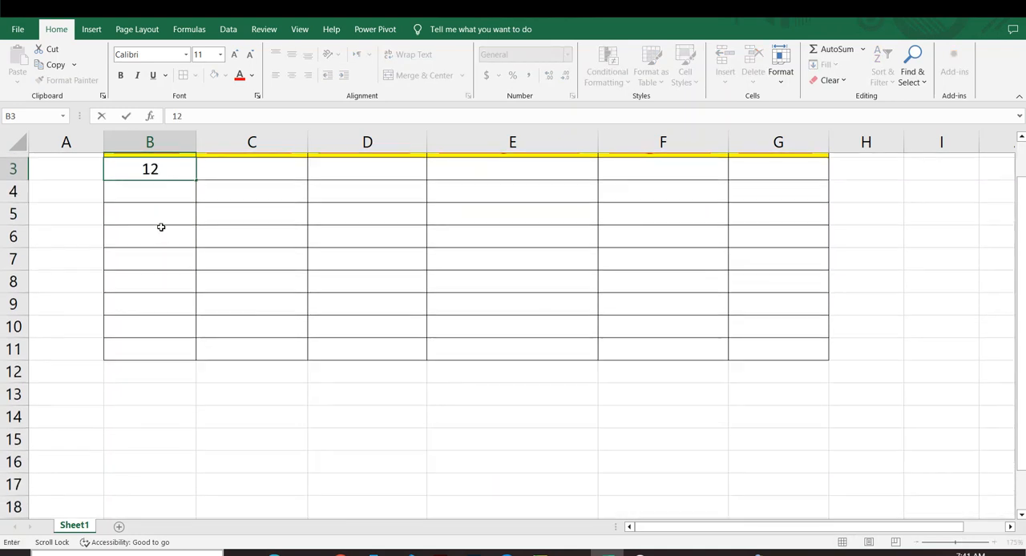
{"action": "key", "text": "BackSpace"}
{"action": "left_click", "coordinate": [147, 189]}
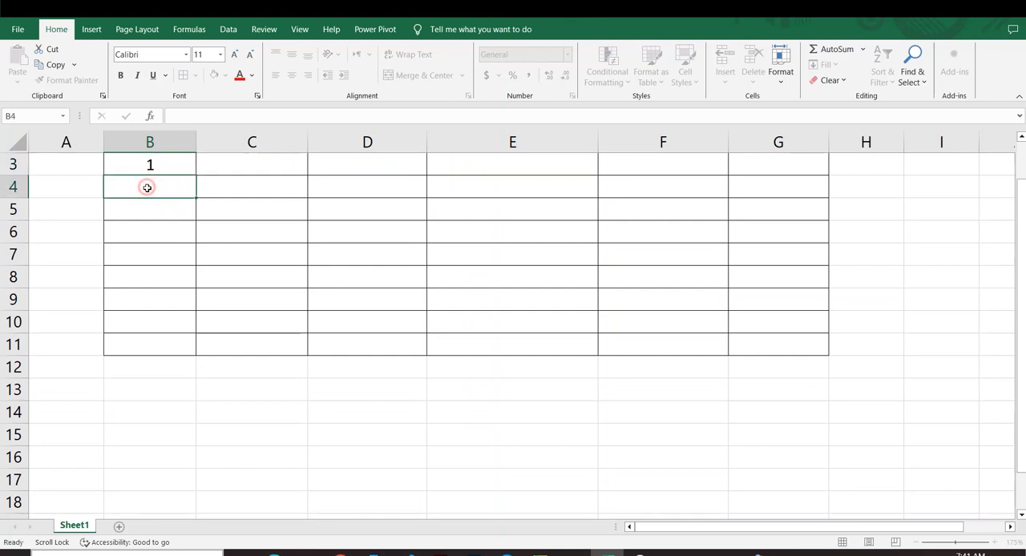
{"action": "type", "text": "2"}
{"action": "scroll", "coordinate": [147, 197], "scroll_direction": "up", "scroll_amount": 2}
{"action": "left_click", "coordinate": [256, 277]}
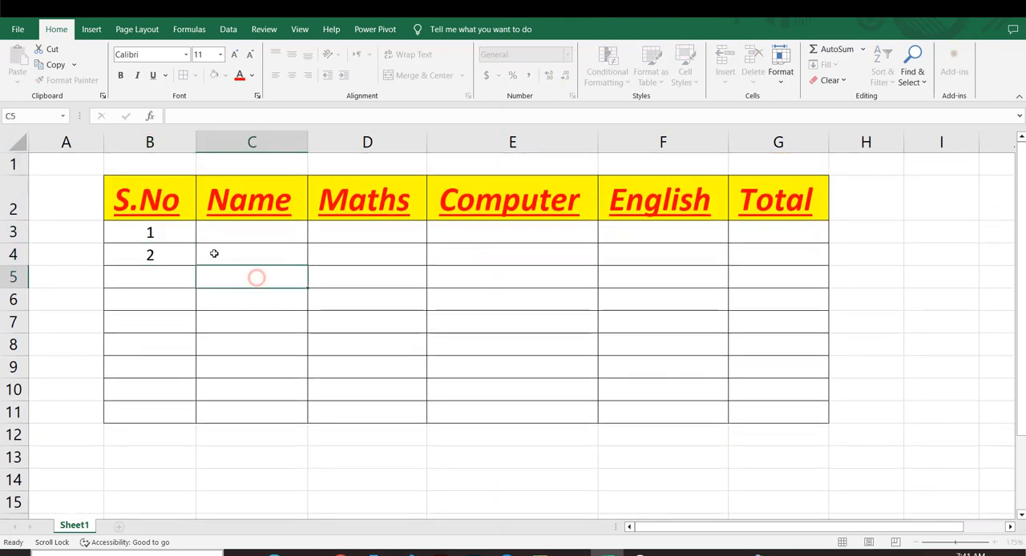
{"action": "left_click_drag", "start_coordinate": [165, 229], "coordinate": [198, 422]}
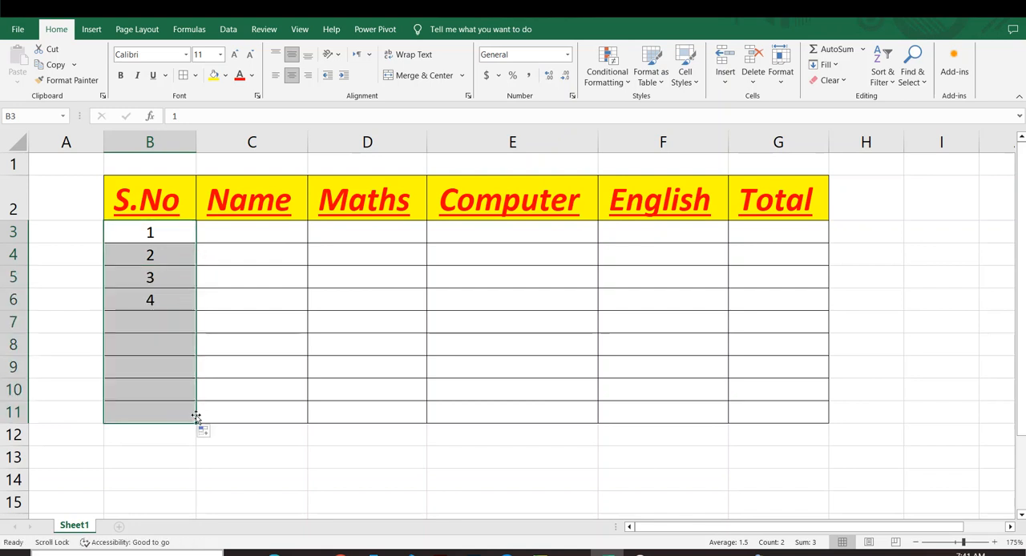
{"action": "left_click", "coordinate": [223, 447]}
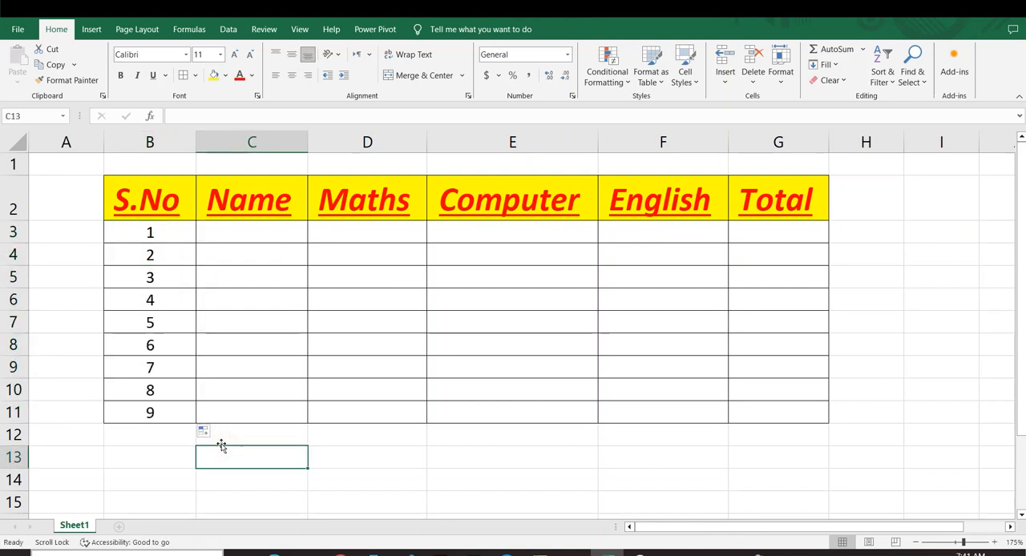
Step: Enter the first student's name in cell C3 under Name
{"action": "left_click", "coordinate": [229, 237]}
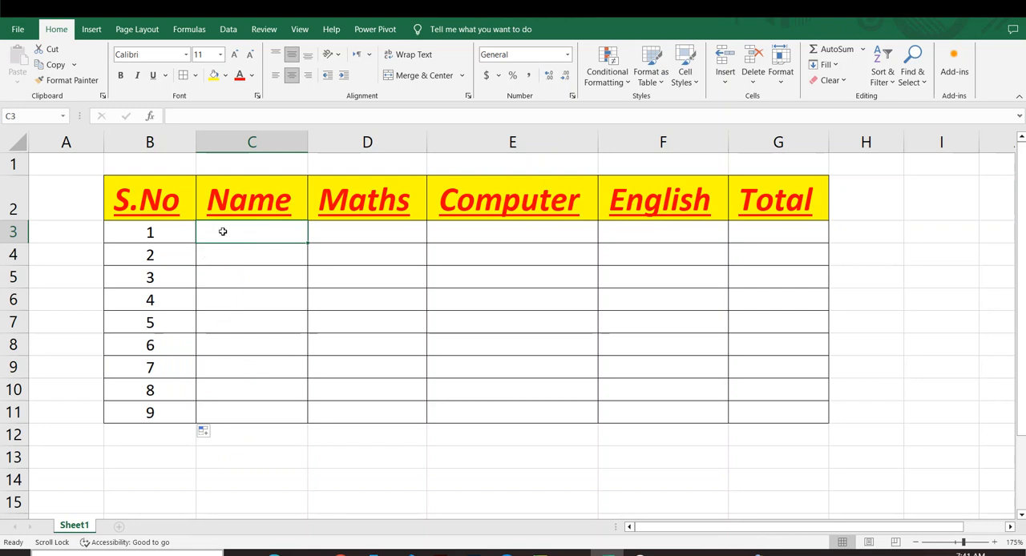
{"action": "type", "text": "Ah"}
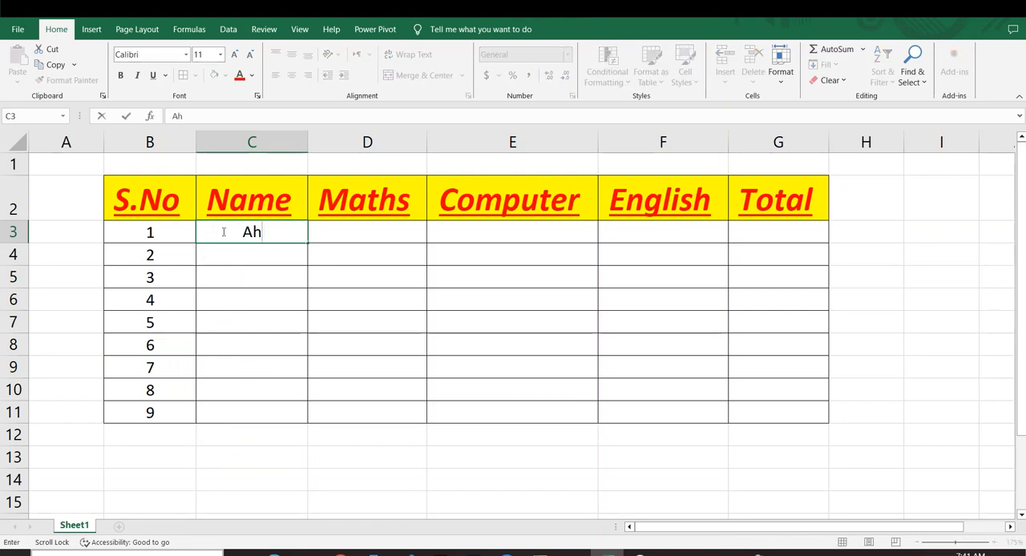
{"action": "type", "text": "mad"}
{"action": "scroll", "coordinate": [223, 232], "scroll_direction": "down", "scroll_amount": 1}
{"action": "type", "text": "Ab"}
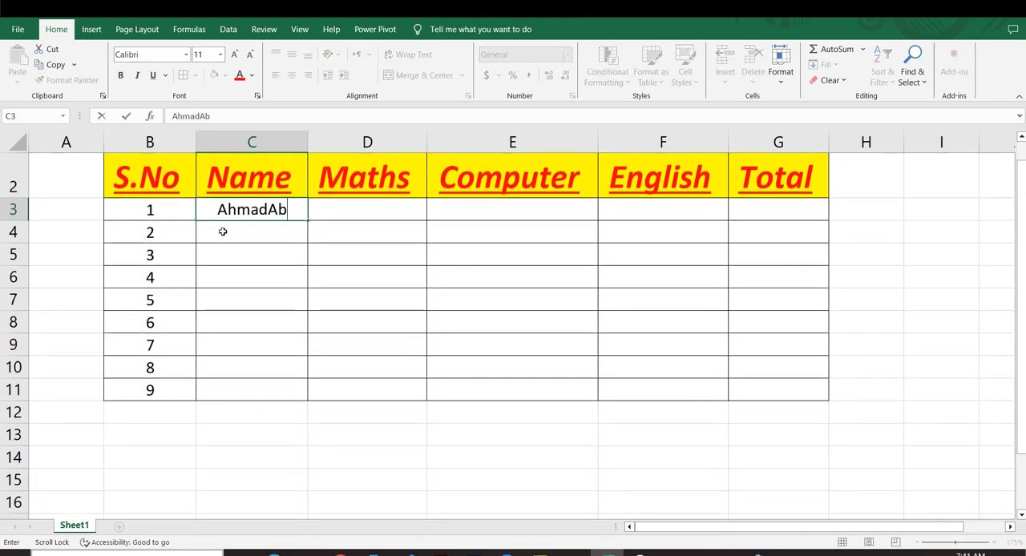
{"action": "key", "text": "BackSpace"}
{"action": "key", "text": "BackSpace"}
{"action": "key", "text": "BackSpace"}
{"action": "scroll", "coordinate": [223, 231], "scroll_direction": "down", "scroll_amount": 1}
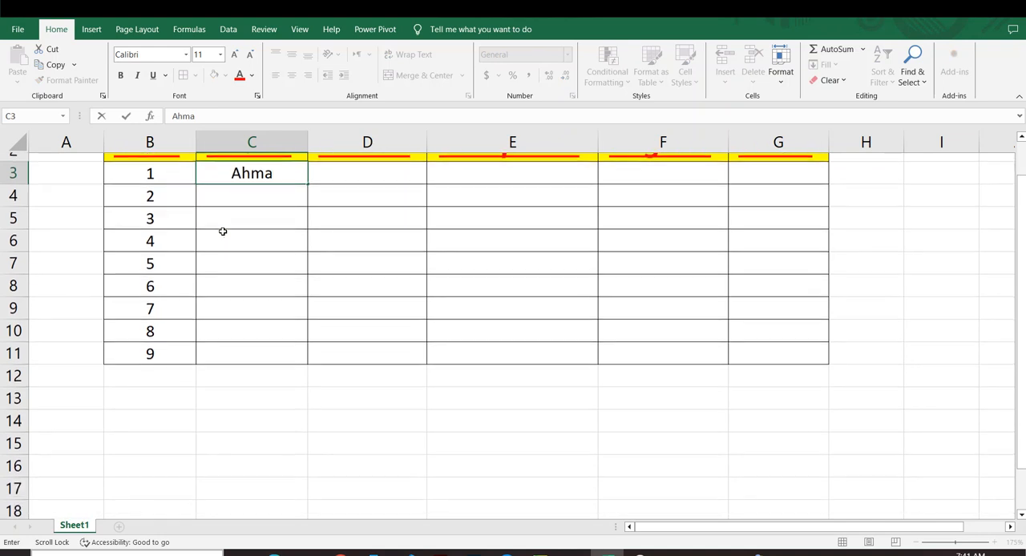
{"action": "scroll", "coordinate": [223, 231], "scroll_direction": "up", "scroll_amount": 2}
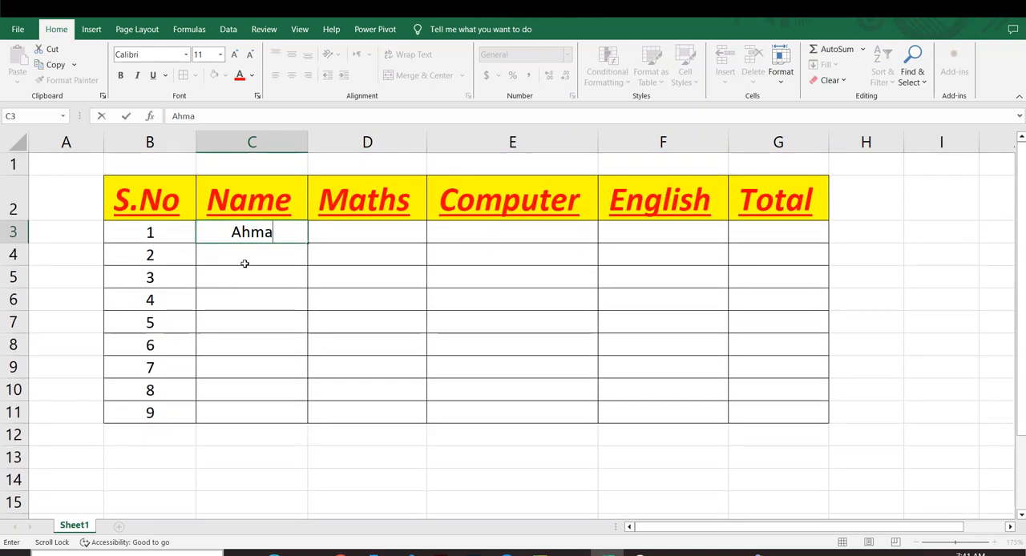
Step: Enter the second and third students' names in cells C4 and C5
{"action": "left_click", "coordinate": [243, 261]}
{"action": "type", "text": "Abbas"}
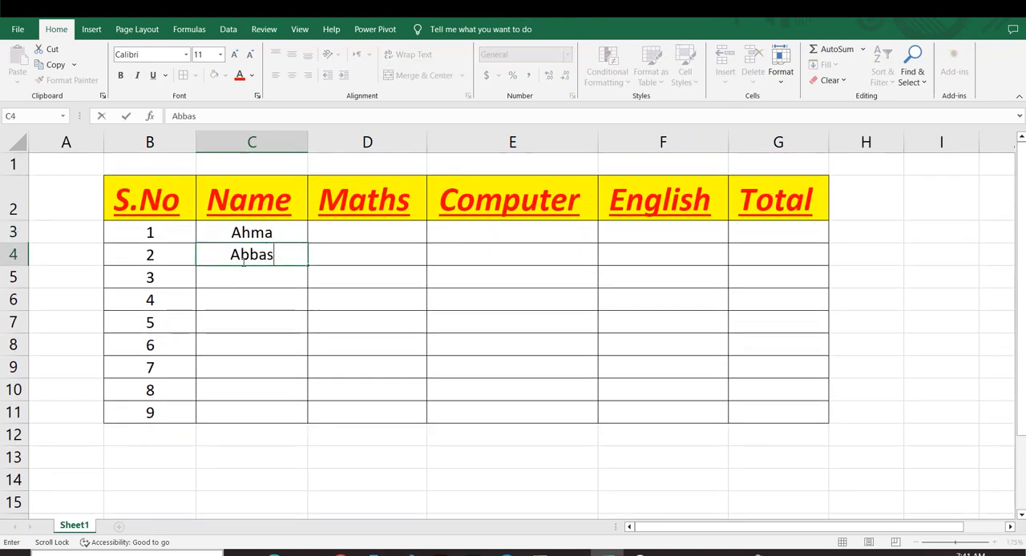
{"action": "left_click", "coordinate": [247, 277]}
{"action": "type", "text": "Mosa"}
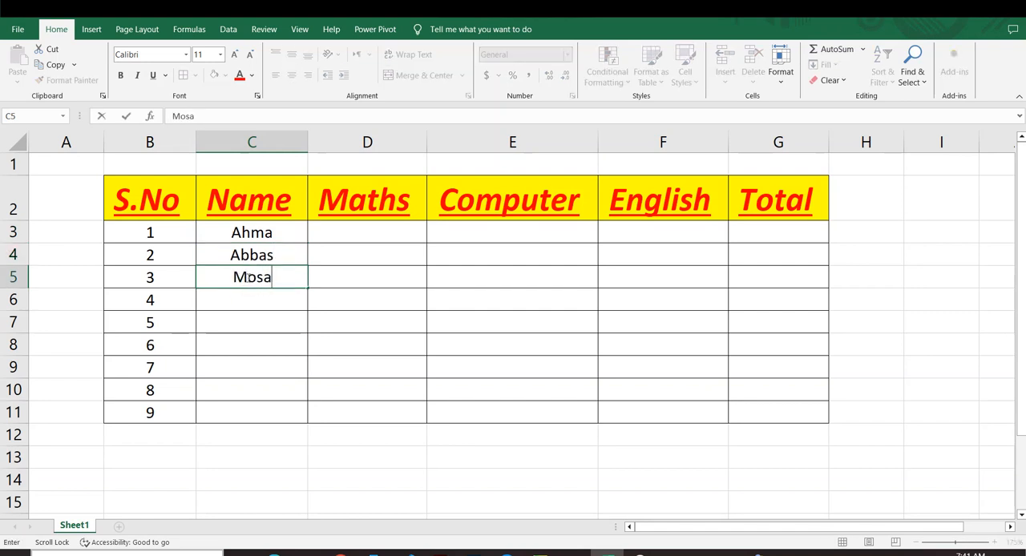
{"action": "left_click", "coordinate": [337, 321]}
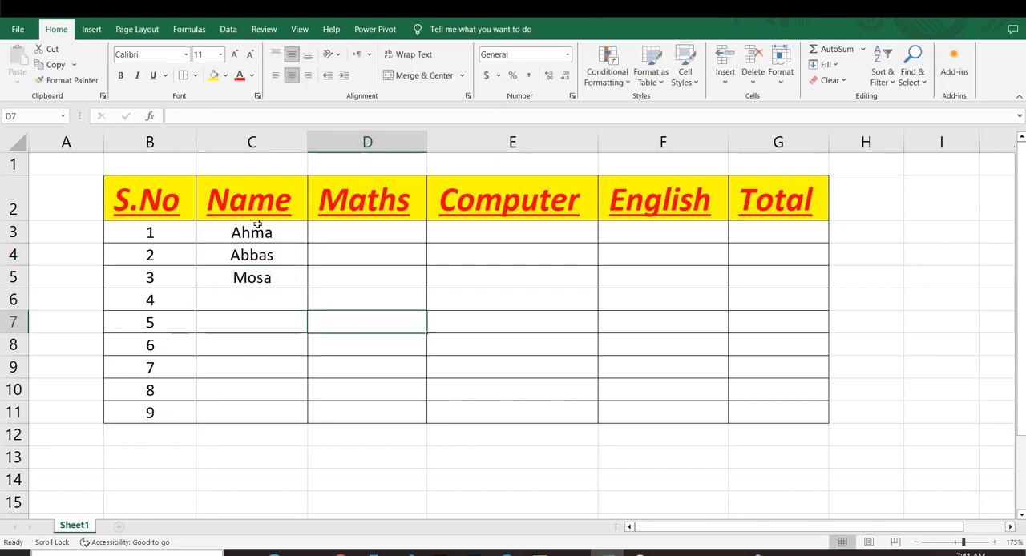
Step: Fill the three student names from C3:C5 repeatedly down the Name column to cell C11
{"action": "left_click_drag", "start_coordinate": [257, 225], "coordinate": [265, 293]}
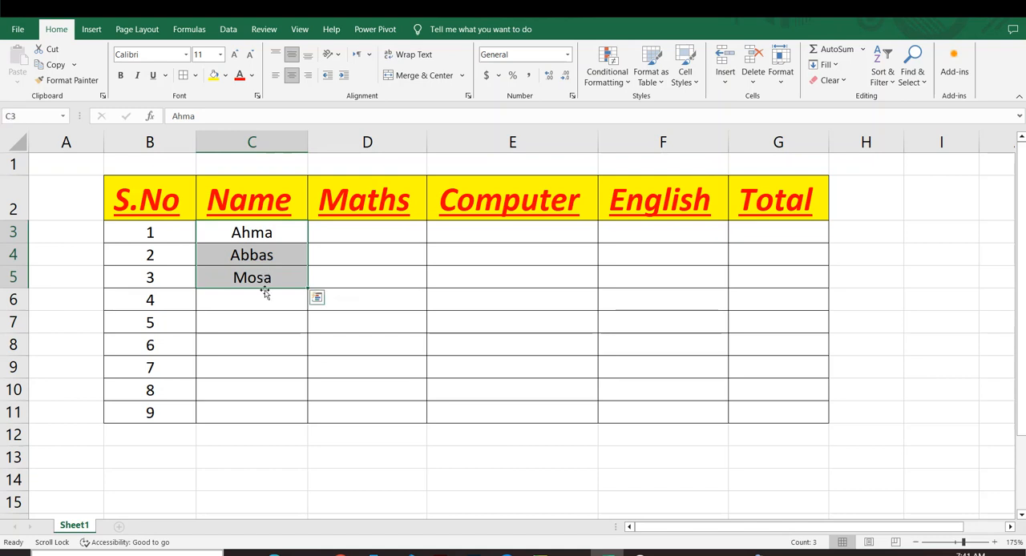
{"action": "left_click", "coordinate": [246, 336]}
{"action": "left_click_drag", "start_coordinate": [133, 232], "coordinate": [145, 366]}
{"action": "left_click", "coordinate": [270, 365]}
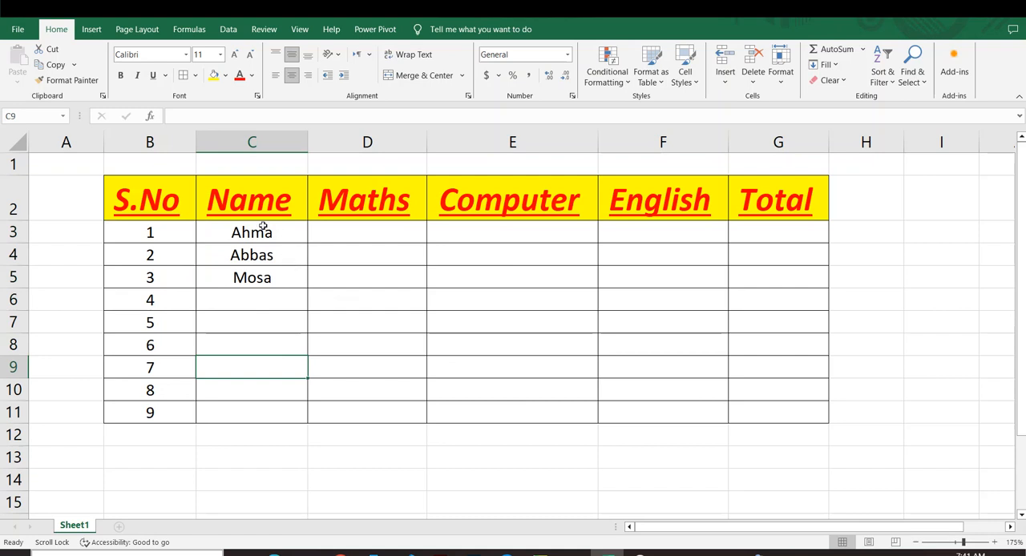
{"action": "left_click_drag", "start_coordinate": [263, 228], "coordinate": [308, 418]}
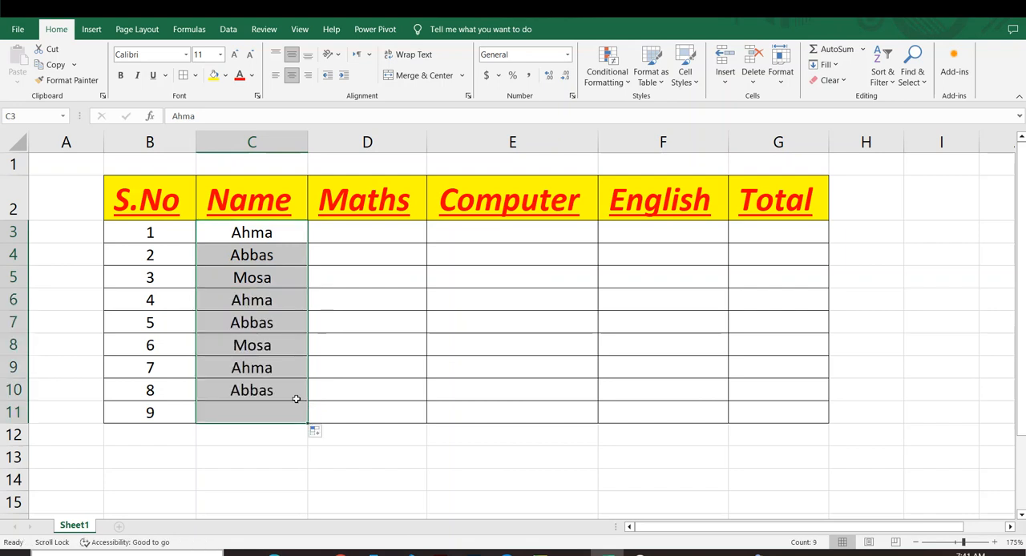
{"action": "left_click", "coordinate": [263, 235]}
{"action": "left_click", "coordinate": [263, 256]}
{"action": "left_click", "coordinate": [262, 281]}
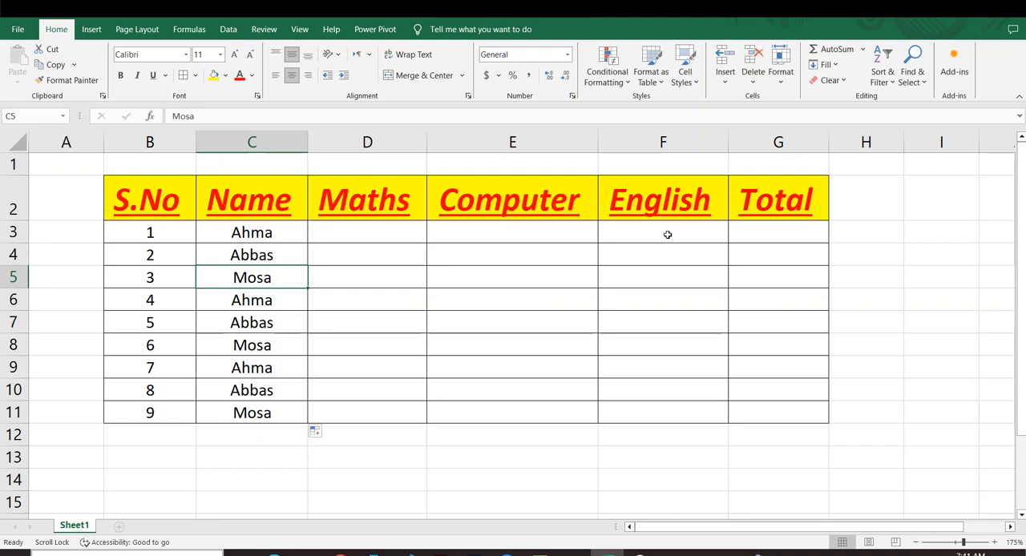
Step: Enter the Maths marks 56, 78 and 54 in cells D3, D4 and D5
{"action": "left_click_drag", "start_coordinate": [358, 228], "coordinate": [602, 414]}
{"action": "left_click", "coordinate": [271, 277]}
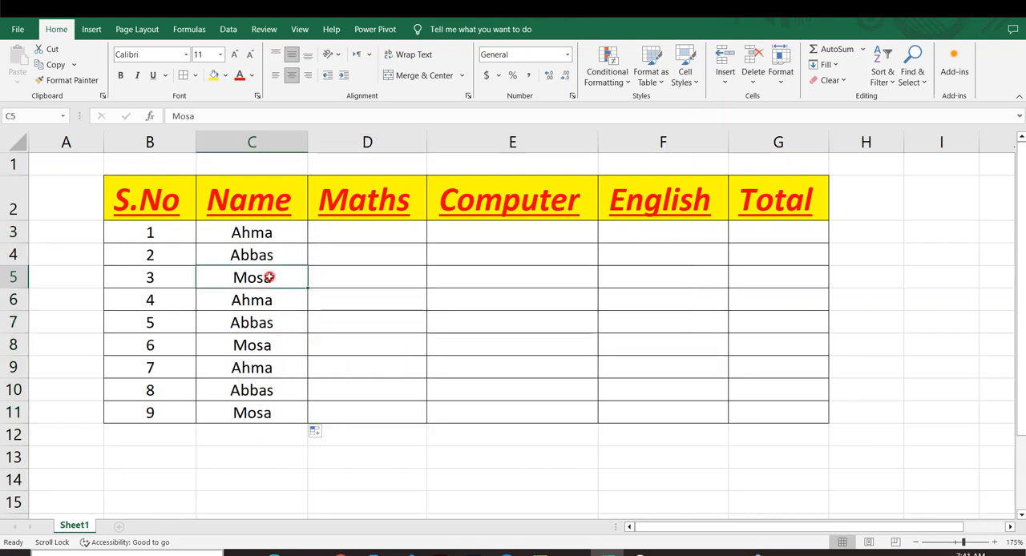
{"action": "left_click", "coordinate": [349, 234]}
{"action": "type", "text": "56"}
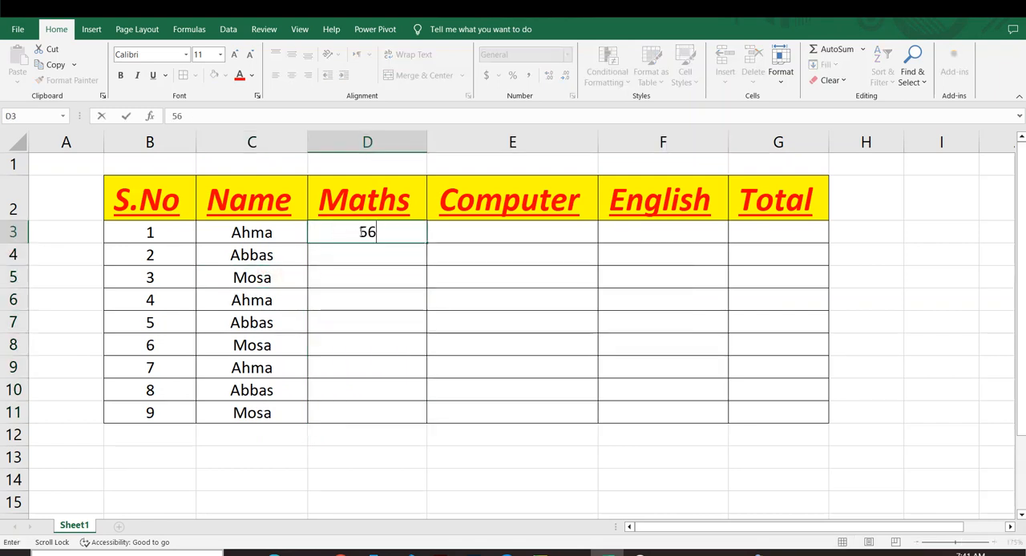
{"action": "left_click", "coordinate": [369, 255]}
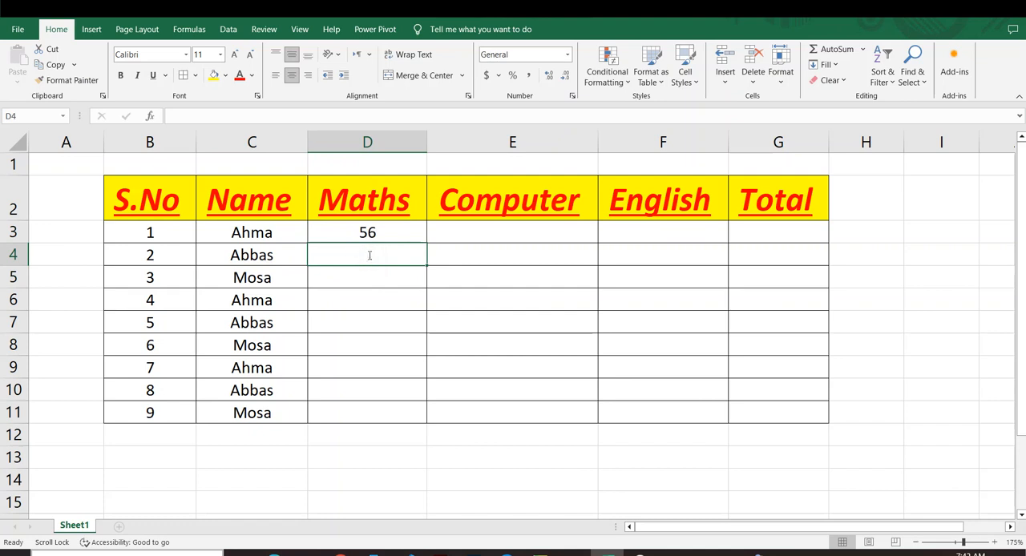
{"action": "type", "text": "78"}
{"action": "scroll", "coordinate": [371, 256], "scroll_direction": "down", "scroll_amount": 1}
{"action": "left_click", "coordinate": [382, 249]}
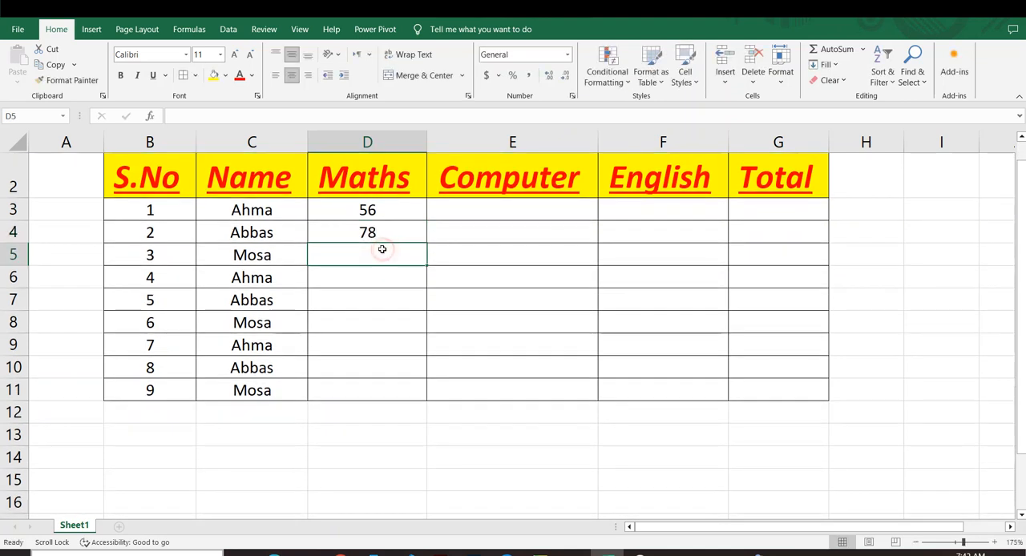
{"action": "type", "text": "54"}
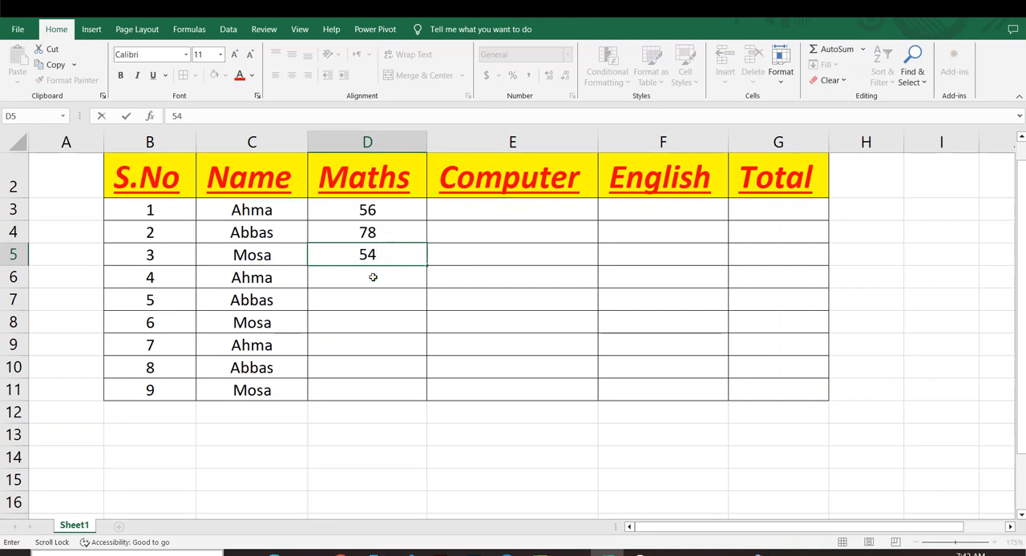
Step: Enter the Maths marks 55, 98 and 78 in cells D6, D7 and D8
{"action": "left_click", "coordinate": [373, 277]}
{"action": "type", "text": "55"}
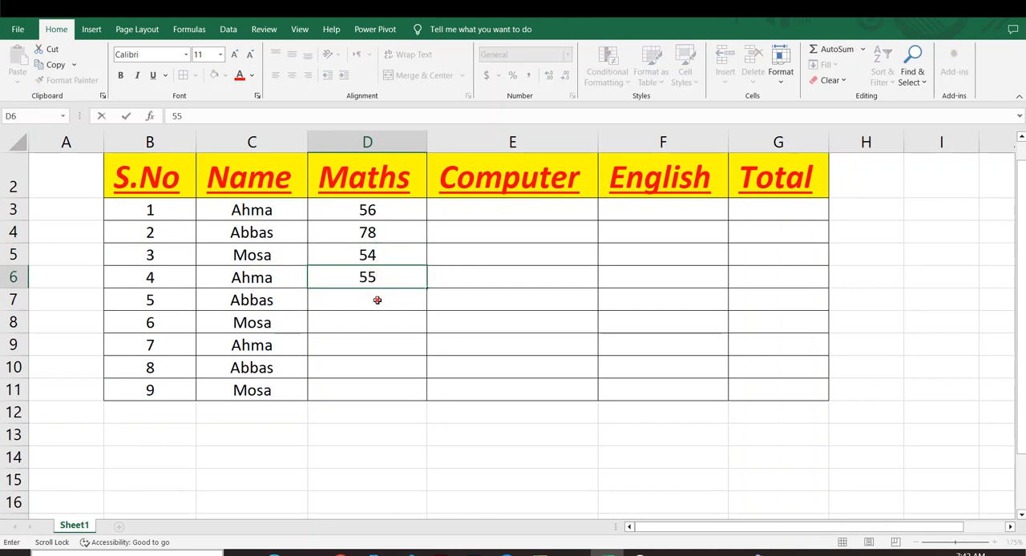
{"action": "left_click", "coordinate": [378, 300]}
{"action": "type", "text": "98"}
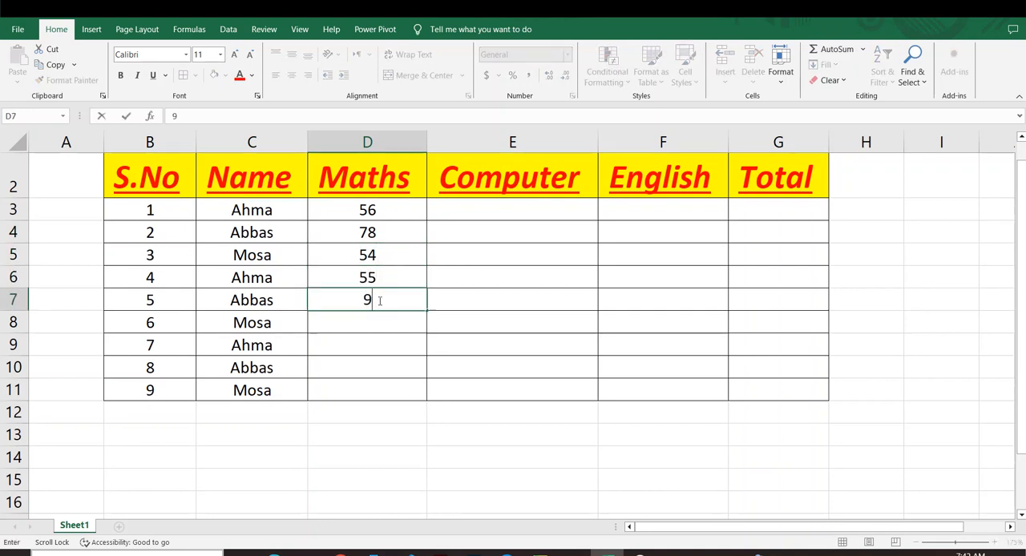
{"action": "left_click", "coordinate": [378, 319]}
{"action": "type", "text": "78"}
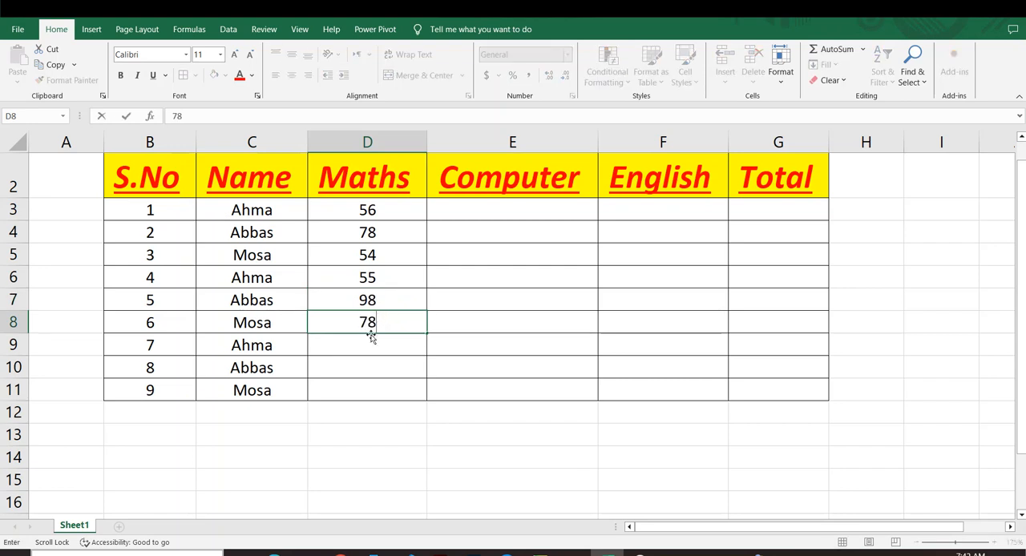
Step: Enter the Maths marks 67, 45 and 78 in cells D9, D10 and D11
{"action": "left_click", "coordinate": [369, 340]}
{"action": "type", "text": "67"}
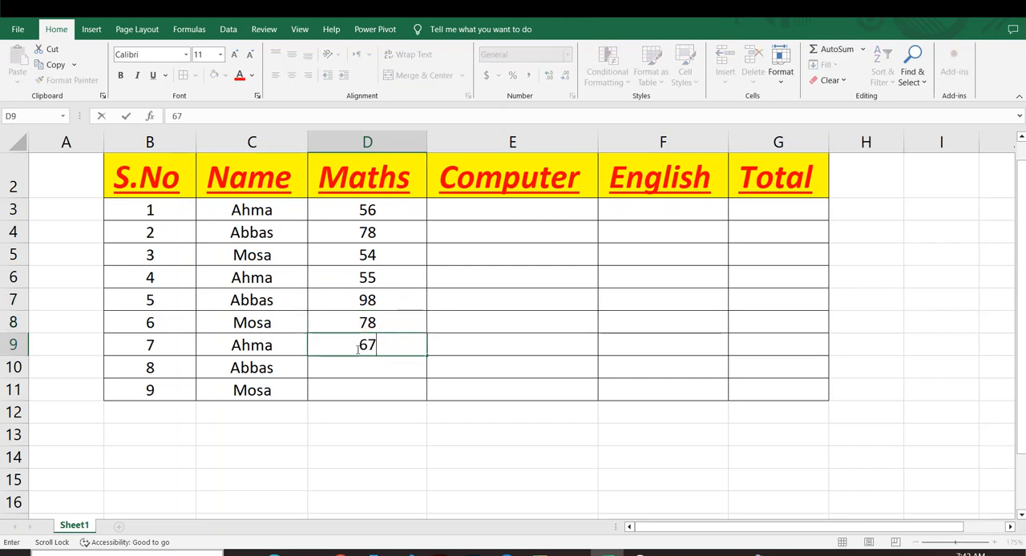
{"action": "left_click", "coordinate": [352, 368]}
{"action": "type", "text": "45"}
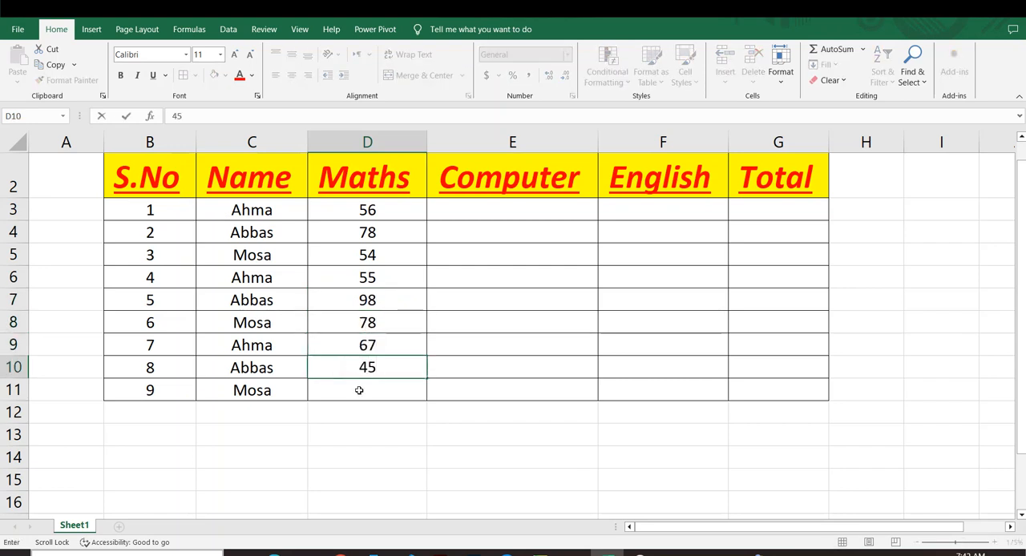
{"action": "left_click", "coordinate": [359, 390]}
{"action": "type", "text": "78"}
{"action": "left_click", "coordinate": [449, 436]}
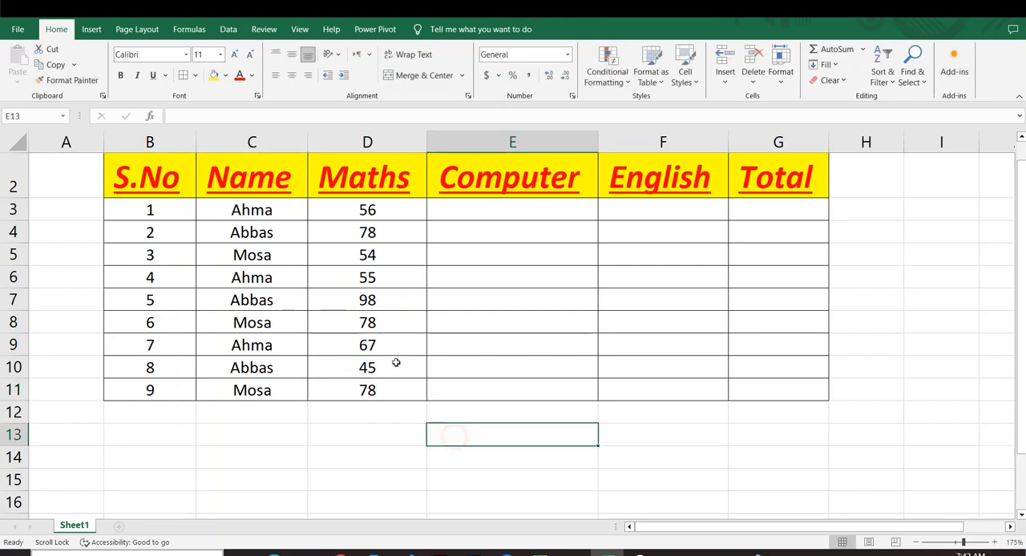
{"action": "left_click", "coordinate": [358, 210]}
{"action": "left_click_drag", "start_coordinate": [359, 210], "coordinate": [372, 371]}
{"action": "key", "text": "ctrl+c"}
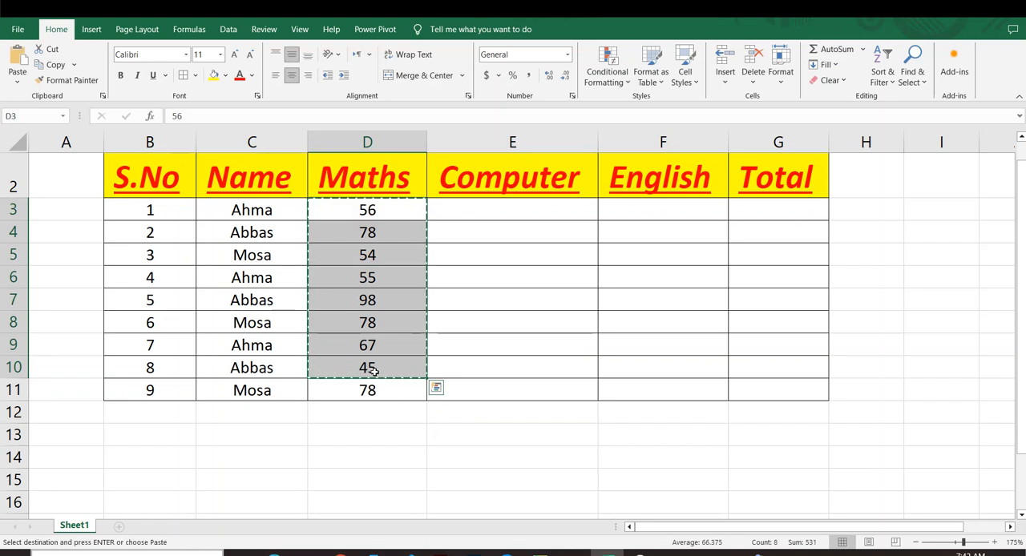
Step: Copy the Maths marks in D3:D11 into the English cells F3:F11 and the Computer cells E3:E11
{"action": "scroll", "coordinate": [648, 240], "scroll_direction": "up", "scroll_amount": 1}
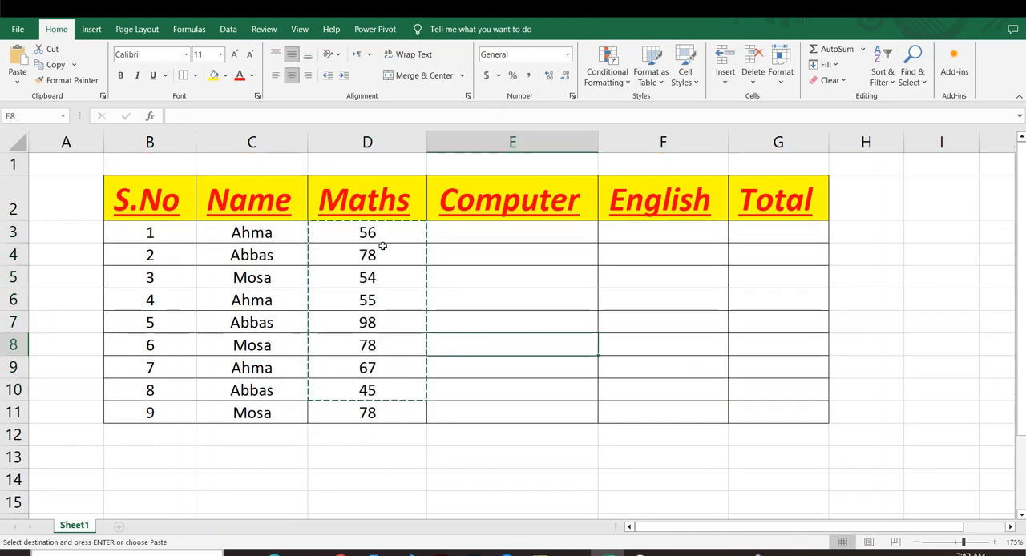
{"action": "left_click_drag", "start_coordinate": [374, 233], "coordinate": [377, 412]}
{"action": "key", "text": "ctrl+c"}
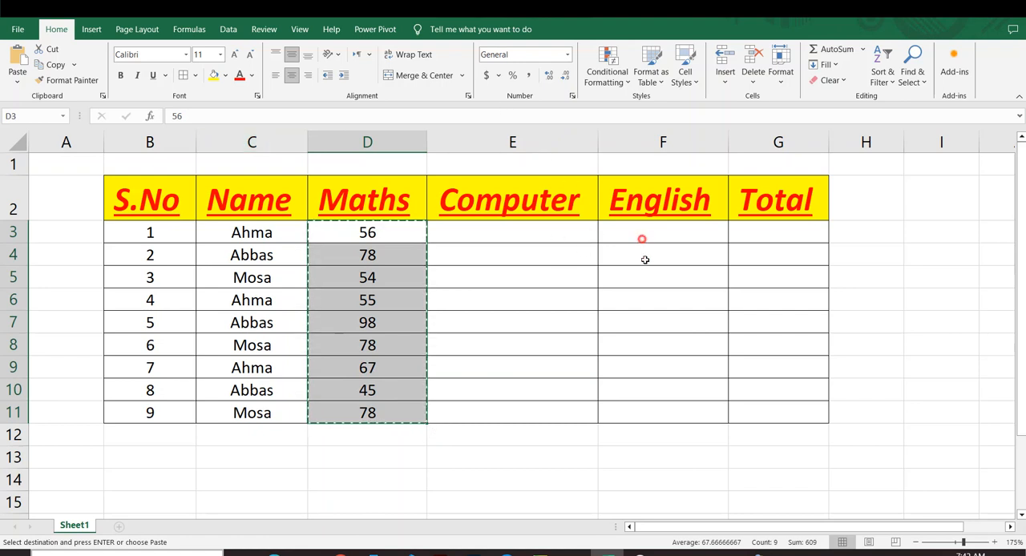
{"action": "left_click_drag", "start_coordinate": [644, 260], "coordinate": [643, 412]}
{"action": "key", "text": "ctrl+v"}
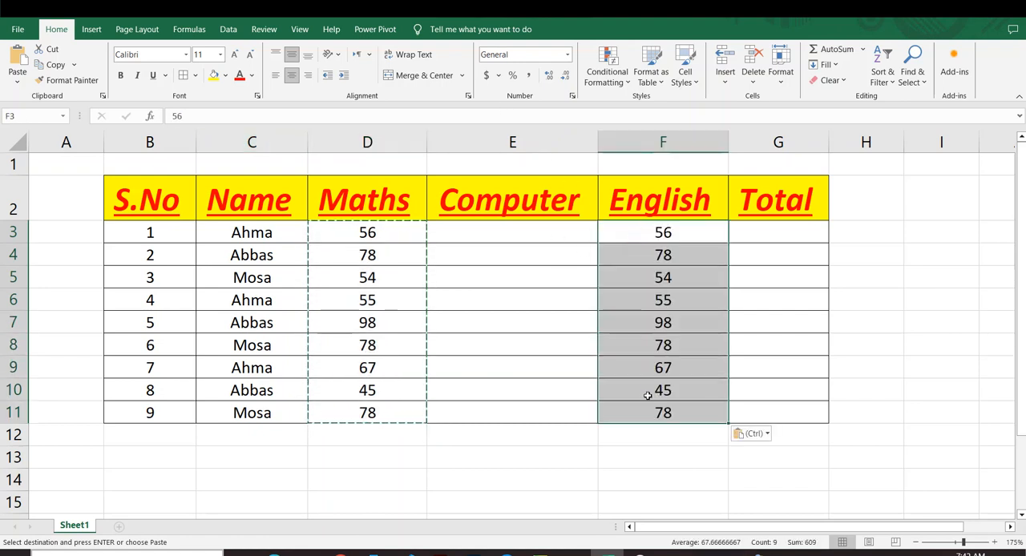
{"action": "left_click_drag", "start_coordinate": [491, 238], "coordinate": [501, 401]}
{"action": "key", "text": "ctrl+v"}
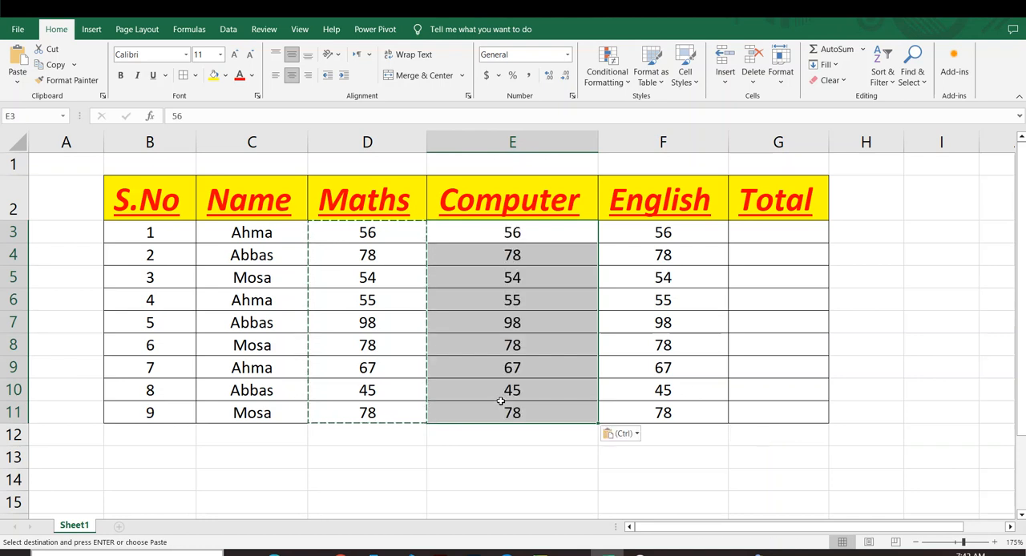
Step: Change the Computer mark in cell E7 to 56 and the Maths mark in cell D4 to 87
{"action": "left_click", "coordinate": [521, 273]}
{"action": "left_click", "coordinate": [516, 322]}
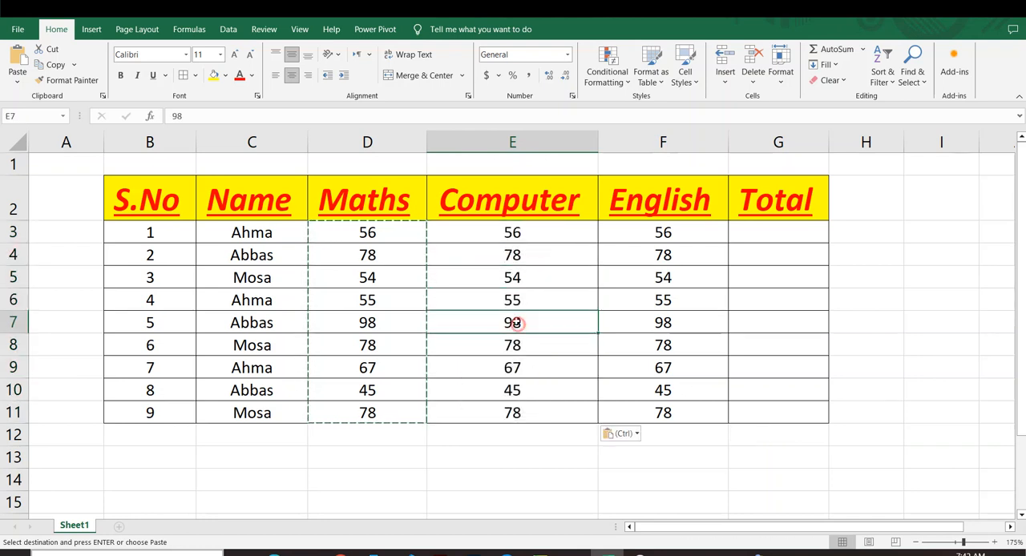
{"action": "scroll", "coordinate": [518, 322], "scroll_direction": "down", "scroll_amount": 1}
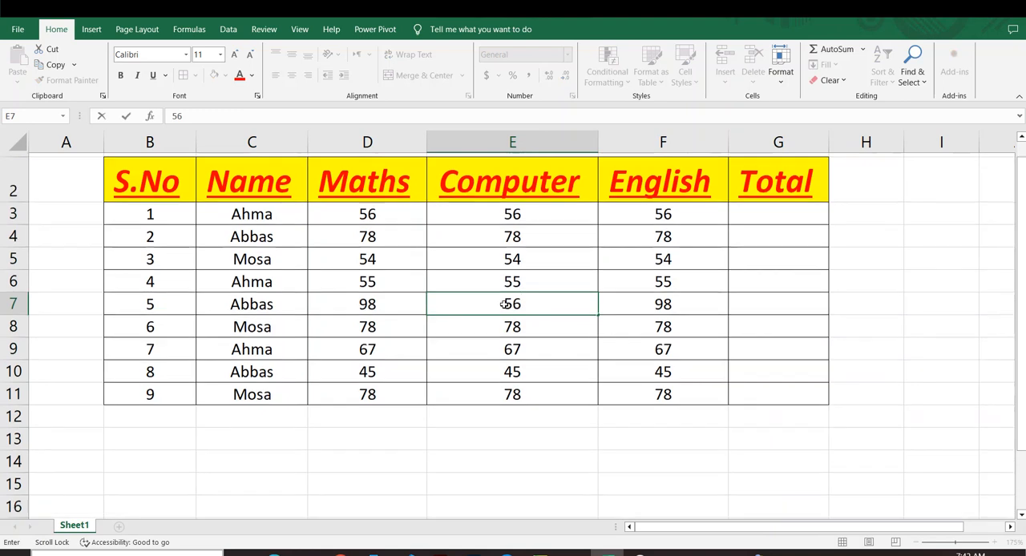
{"action": "left_click", "coordinate": [350, 234]}
{"action": "type", "text": "87"}
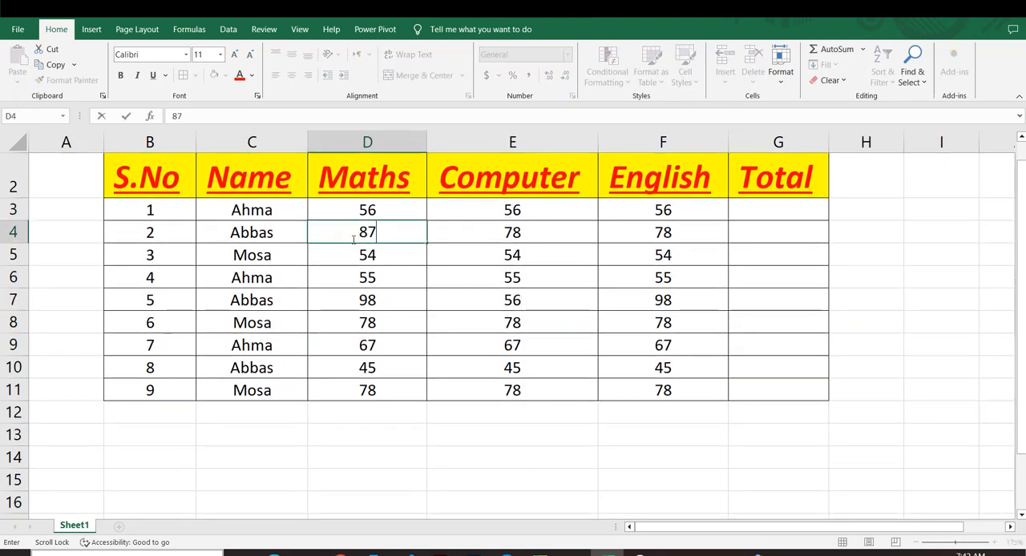
Step: Change the English marks in cell F4 to 99 and in cell F7 to 87
{"action": "left_click", "coordinate": [656, 231]}
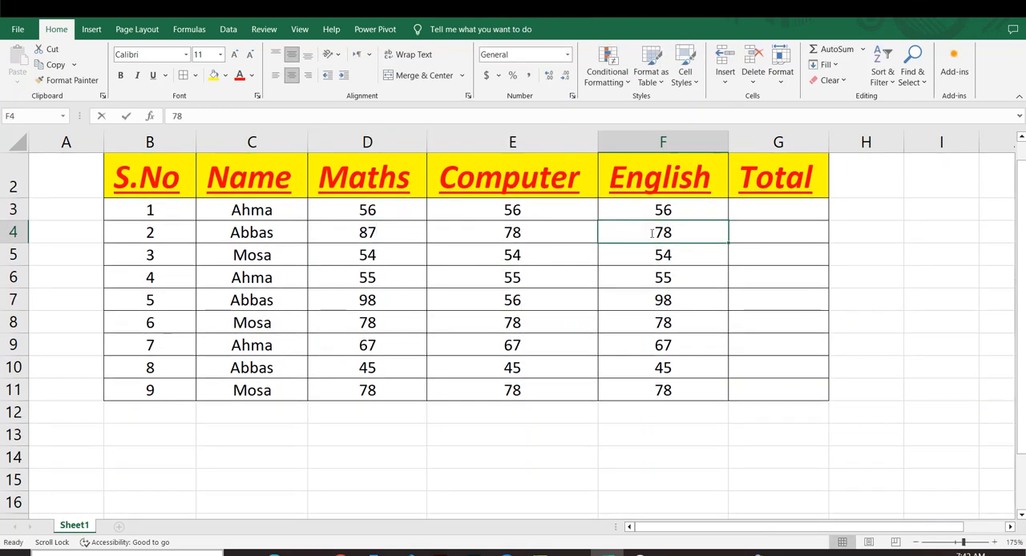
{"action": "type", "text": "99"}
{"action": "left_click", "coordinate": [633, 293]}
{"action": "type", "text": "87"}
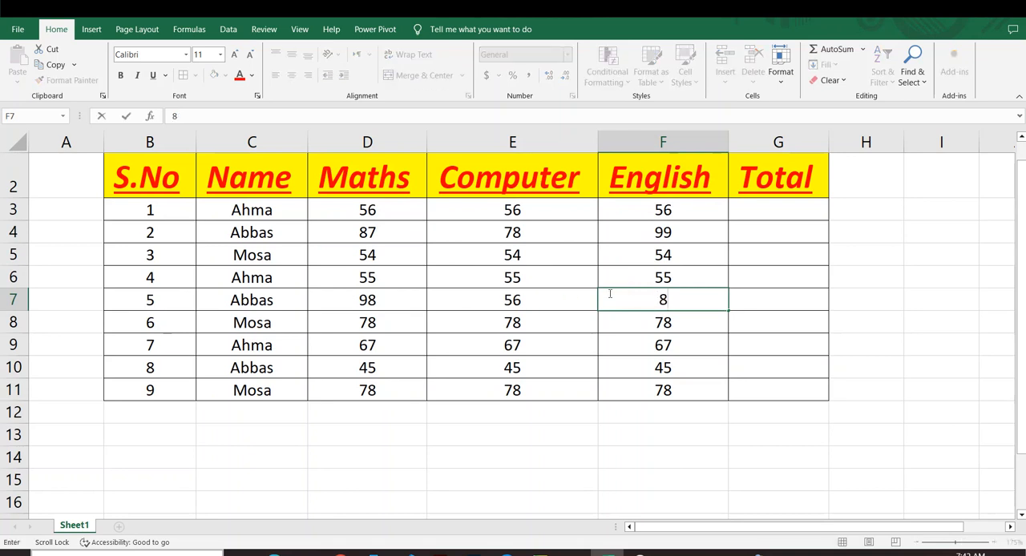
Step: Change the Maths mark in cell D9 to 76
{"action": "left_click_drag", "start_coordinate": [588, 335], "coordinate": [553, 331]}
{"action": "left_click", "coordinate": [322, 345]}
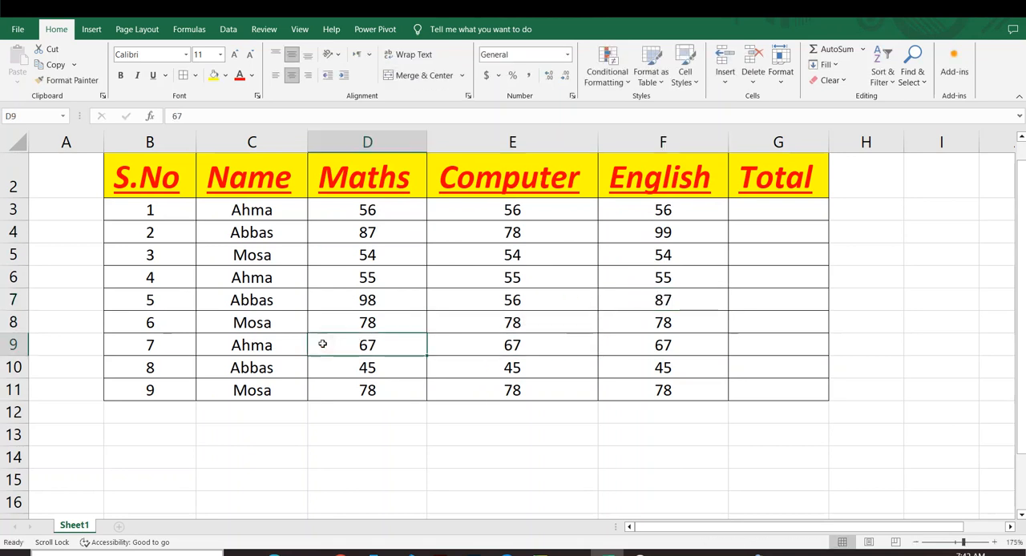
{"action": "type", "text": "76"}
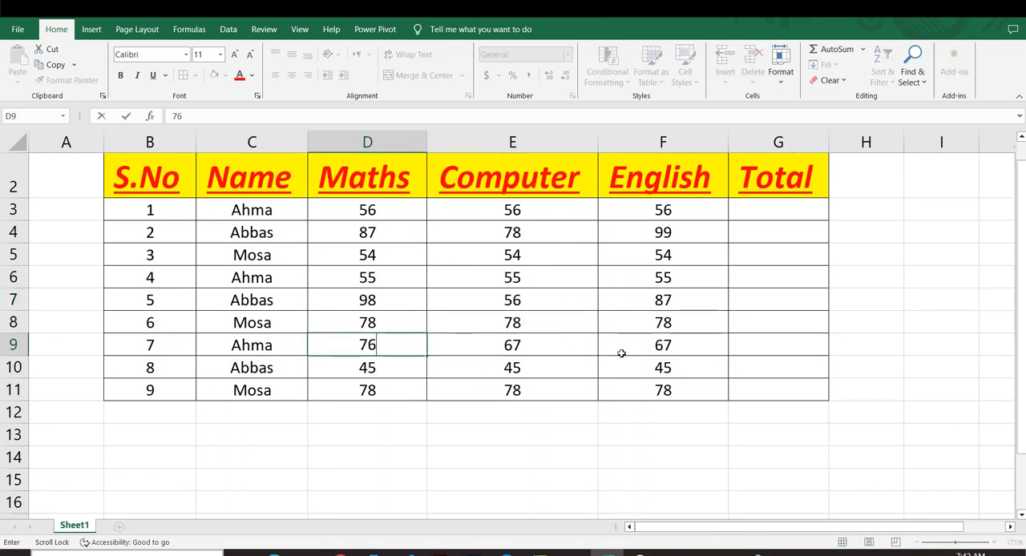
{"action": "left_click", "coordinate": [759, 421]}
{"action": "scroll", "coordinate": [553, 415], "scroll_direction": "up", "scroll_amount": 1}
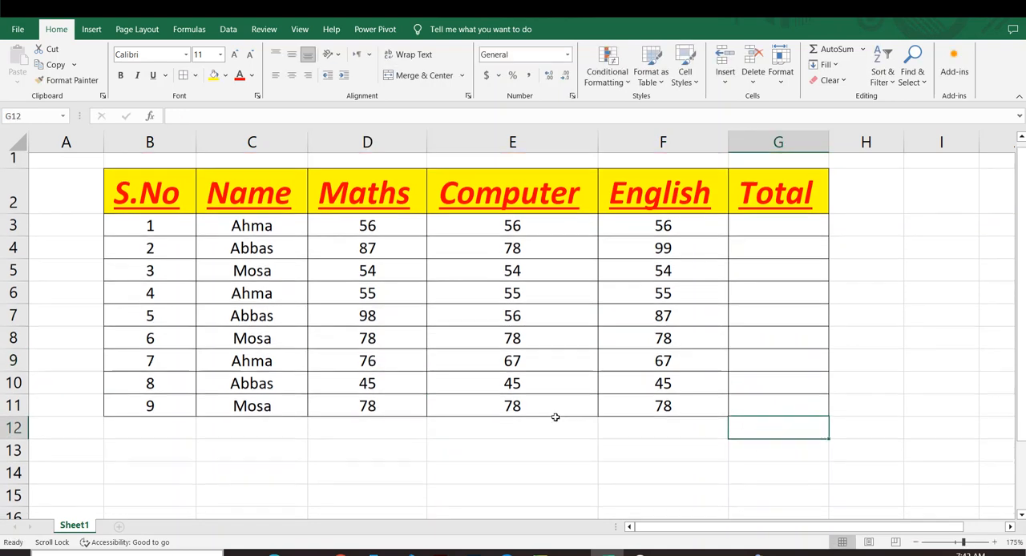
Step: Clear the Computer mark in cell E4 and undo the deletion
{"action": "left_click", "coordinate": [535, 258]}
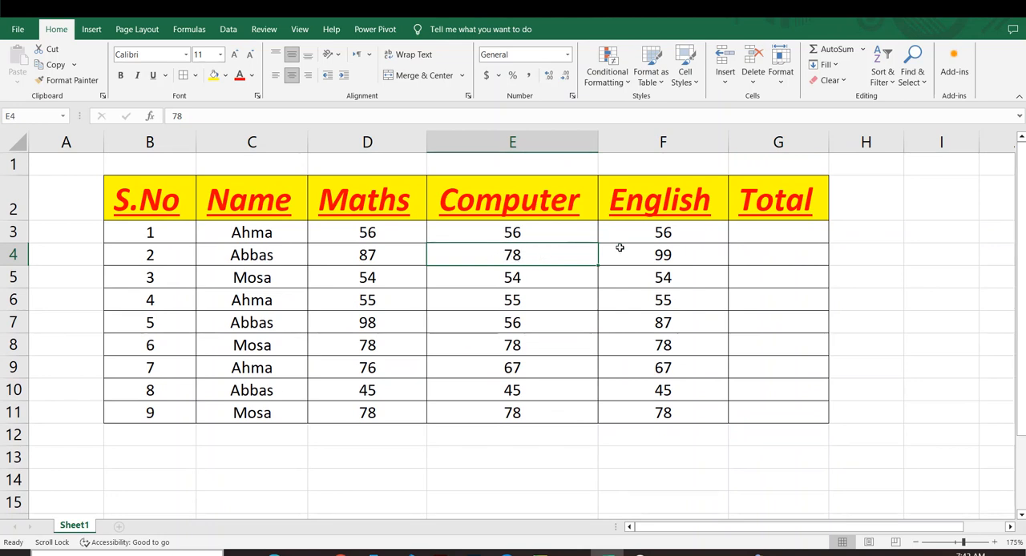
{"action": "left_click", "coordinate": [538, 308]}
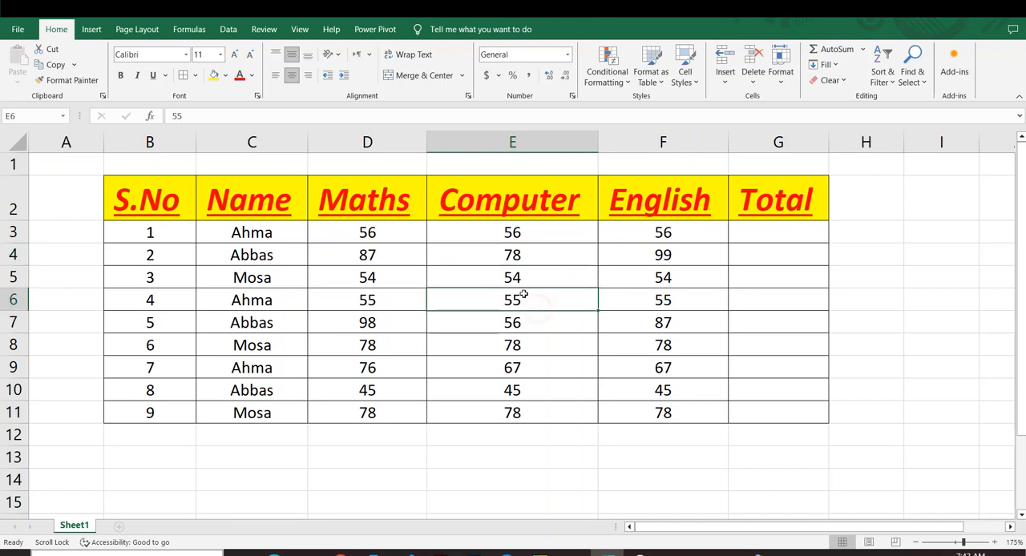
{"action": "left_click", "coordinate": [508, 255]}
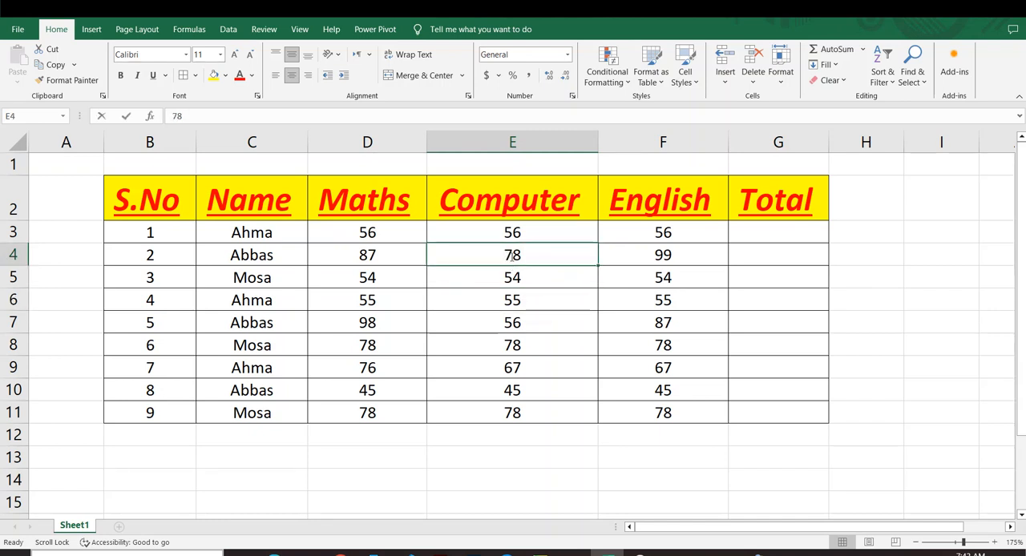
{"action": "key", "text": "BackSpace"}
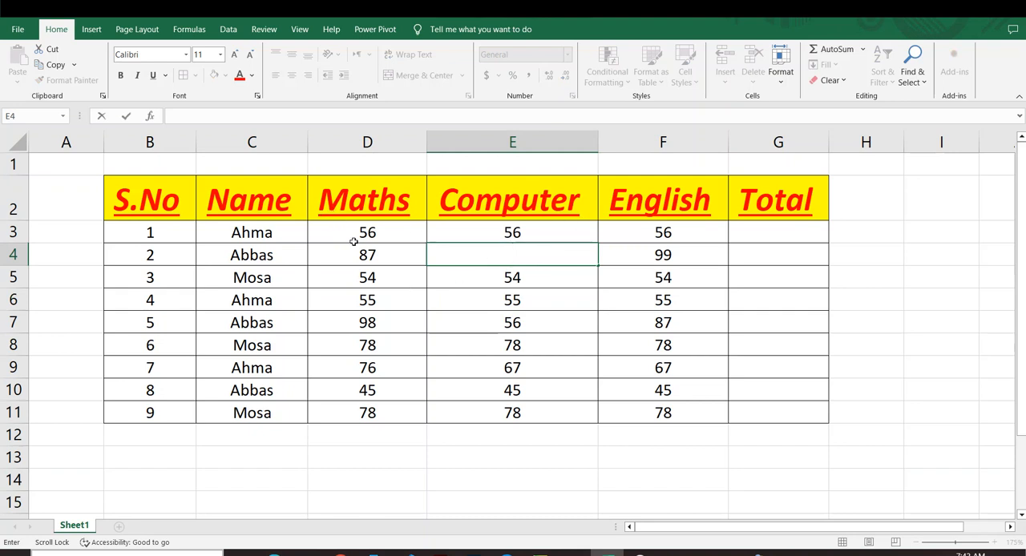
{"action": "left_click", "coordinate": [533, 290]}
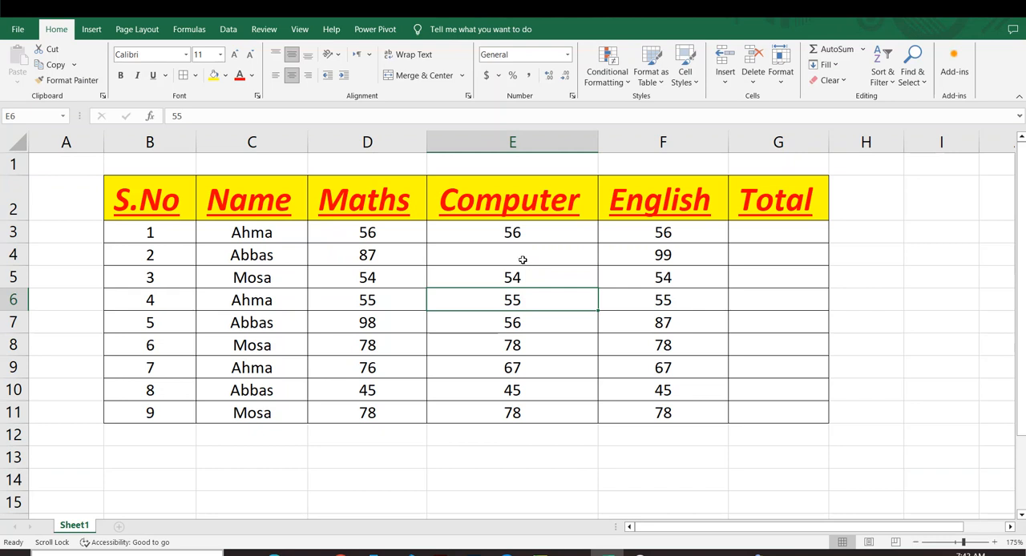
{"action": "key", "text": "ctrl+z"}
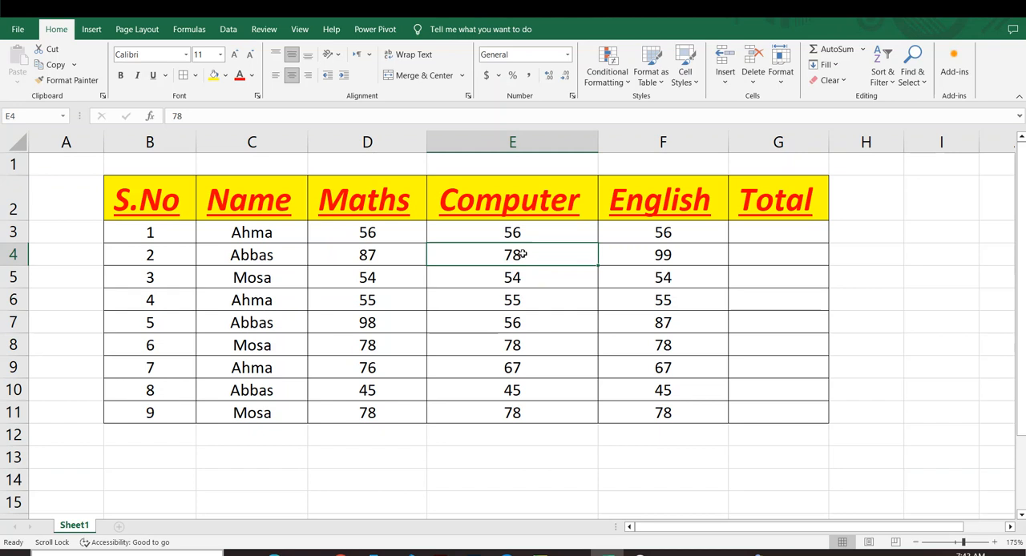
Step: Clear the Computer mark in cell E4 again and enter 56 in its place
{"action": "key", "text": "BackSpace"}
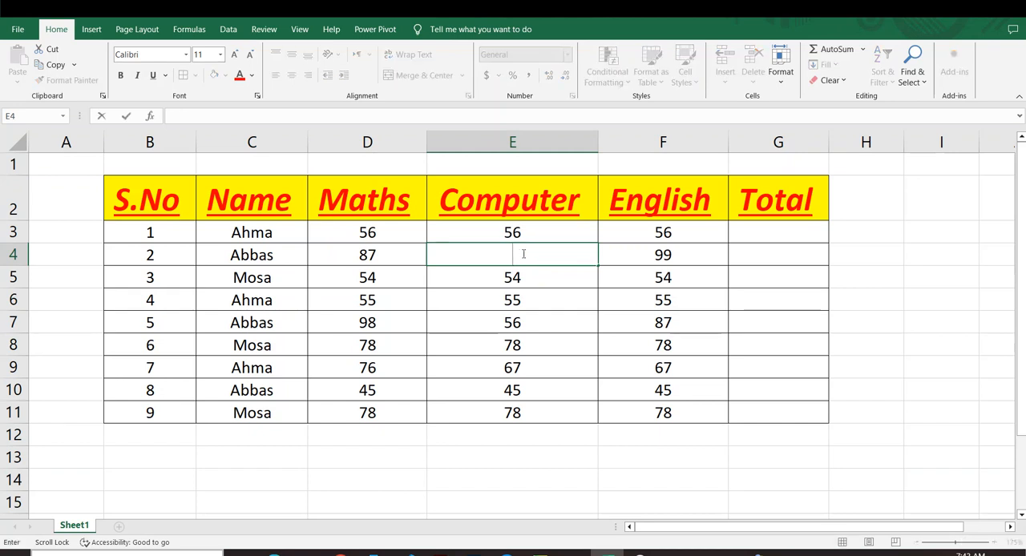
{"action": "left_click", "coordinate": [507, 301]}
{"action": "left_click", "coordinate": [510, 247]}
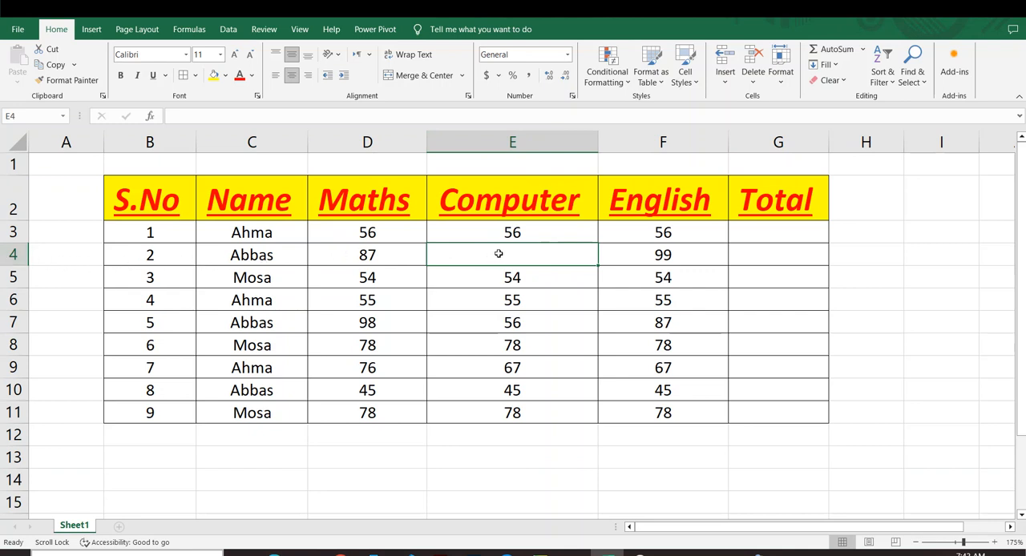
{"action": "type", "text": "56"}
{"action": "left_click", "coordinate": [563, 298]}
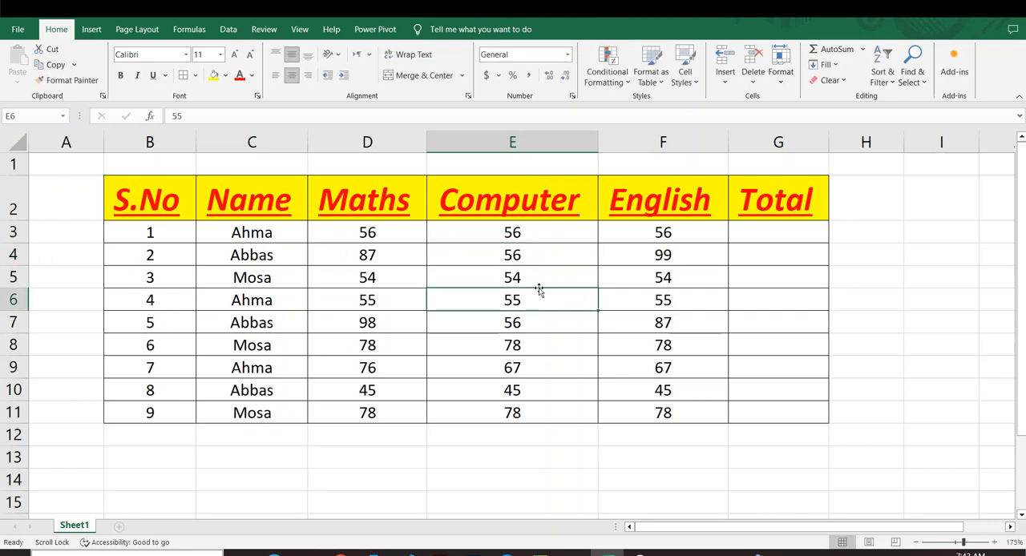
Step: Delete the last digit of the Computer mark in cell E4 and re-enter it as 6
{"action": "left_click", "coordinate": [518, 259]}
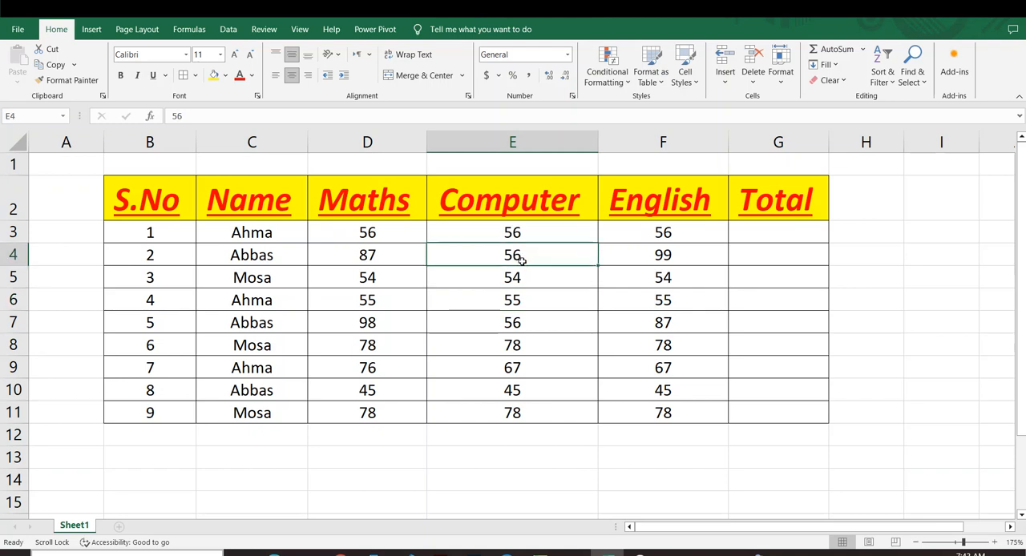
{"action": "double_click", "coordinate": [521, 258]}
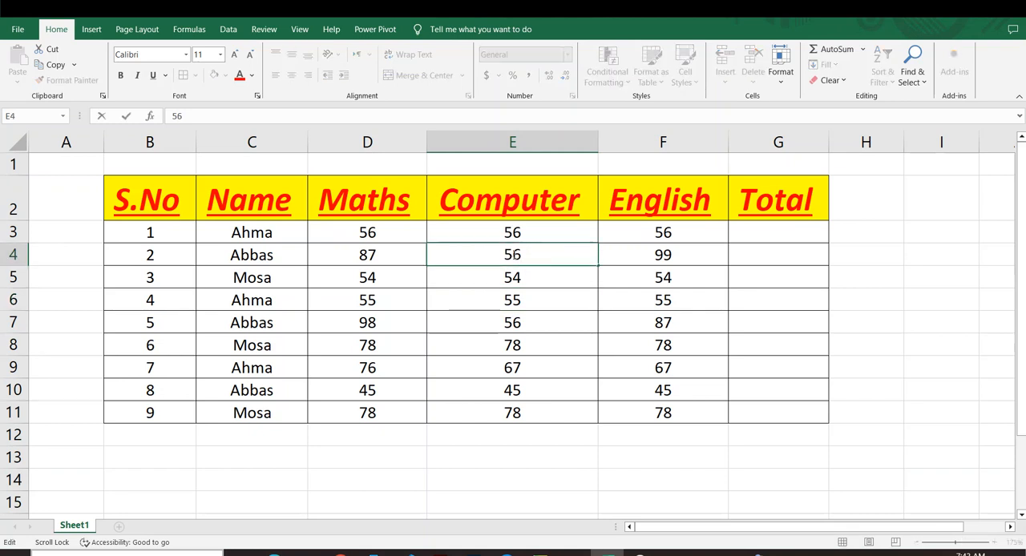
{"action": "key", "text": "BackSpace"}
{"action": "type", "text": "6"}
{"action": "left_click", "coordinate": [530, 317]}
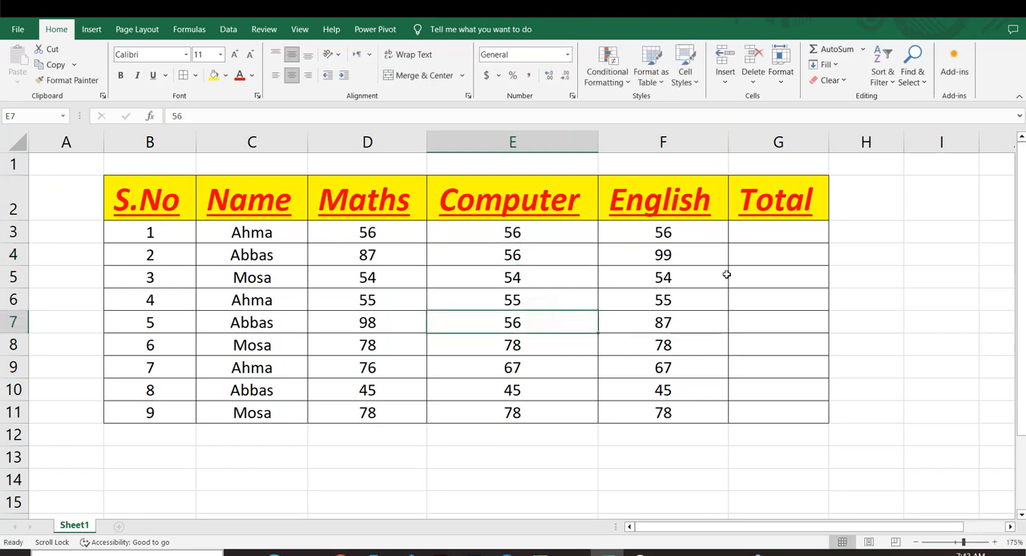
{"action": "left_click", "coordinate": [601, 303]}
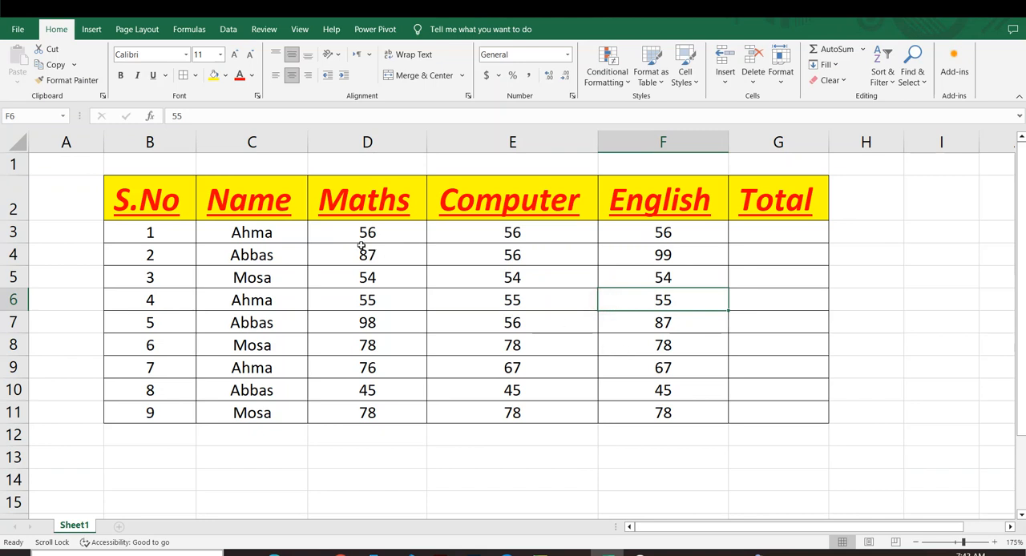
Step: Sum the first student's marks D3:F3 into Total cell G3 and fill the formula down to G11
{"action": "left_click_drag", "start_coordinate": [366, 244], "coordinate": [652, 231]}
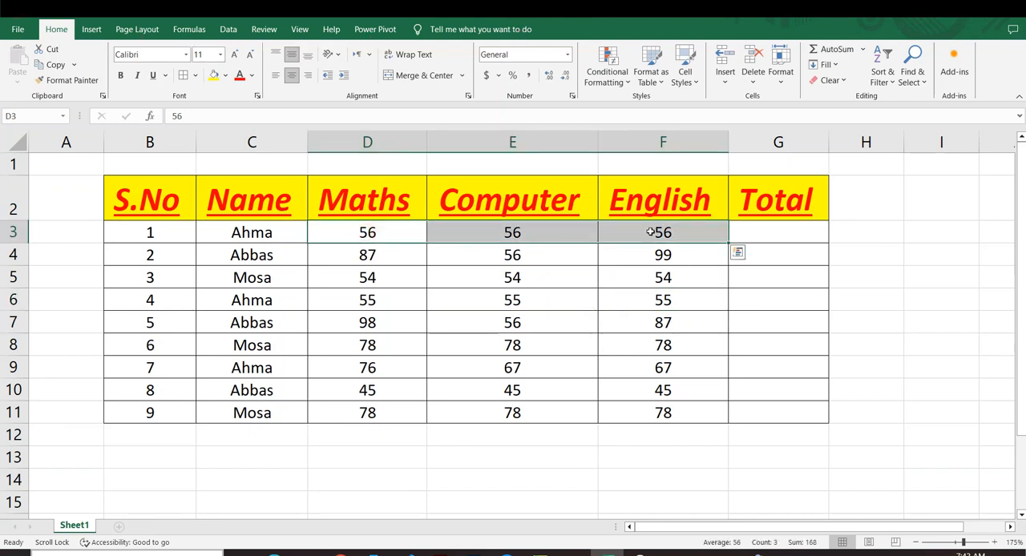
{"action": "key", "text": "alt+equal"}
{"action": "left_click", "coordinate": [824, 301]}
{"action": "left_click", "coordinate": [797, 235]}
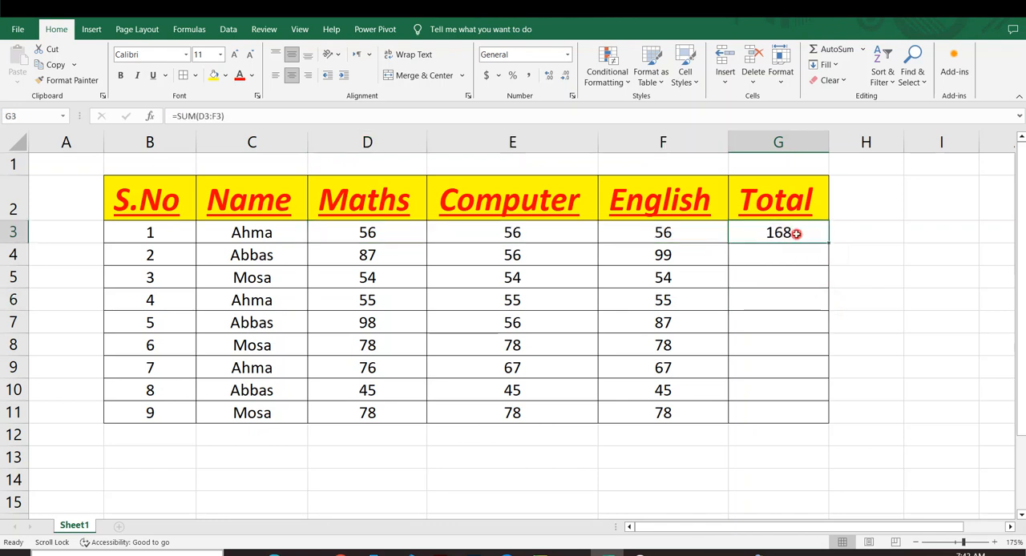
{"action": "left_click_drag", "start_coordinate": [829, 242], "coordinate": [822, 418]}
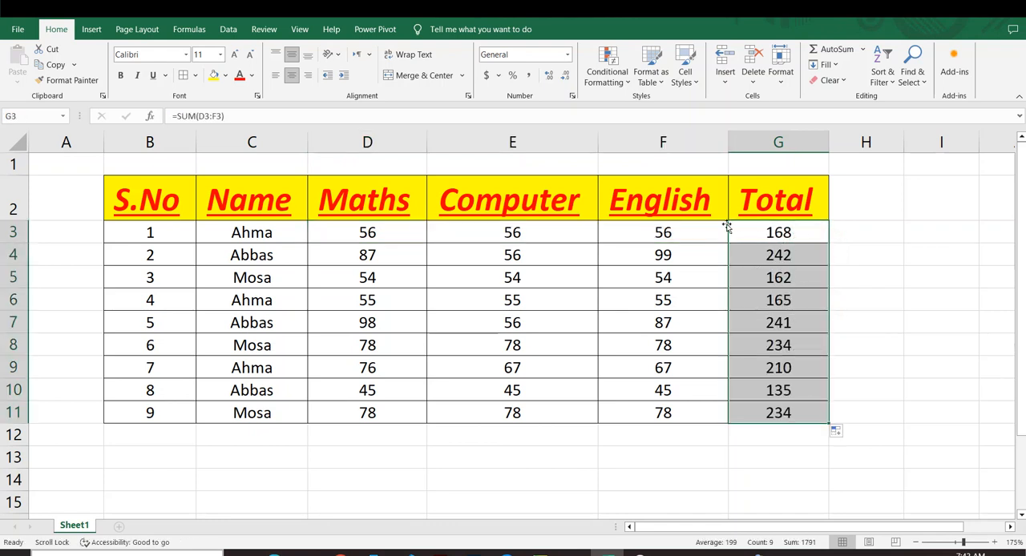
{"action": "left_click", "coordinate": [891, 280]}
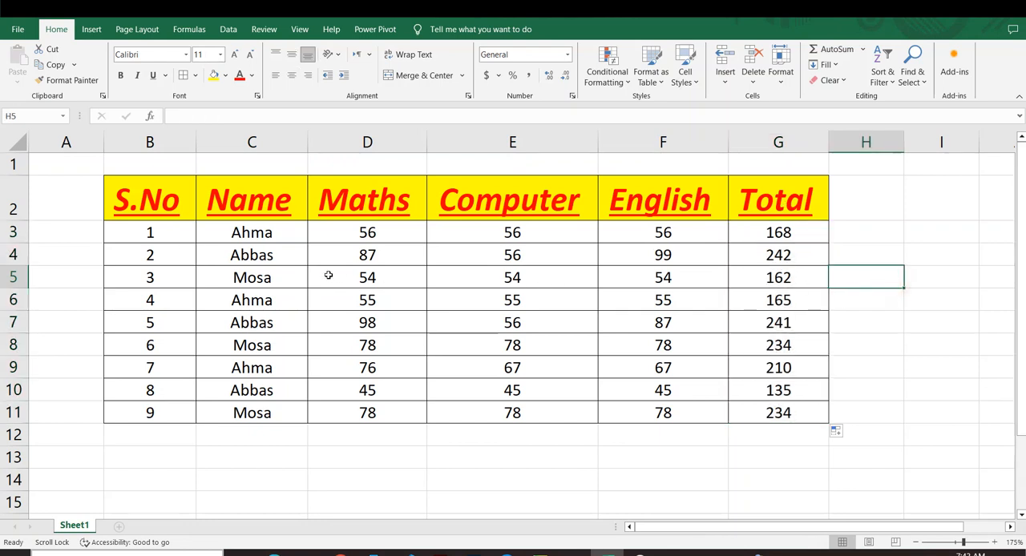
{"action": "left_click_drag", "start_coordinate": [192, 223], "coordinate": [233, 255]}
{"action": "left_click", "coordinate": [209, 305]}
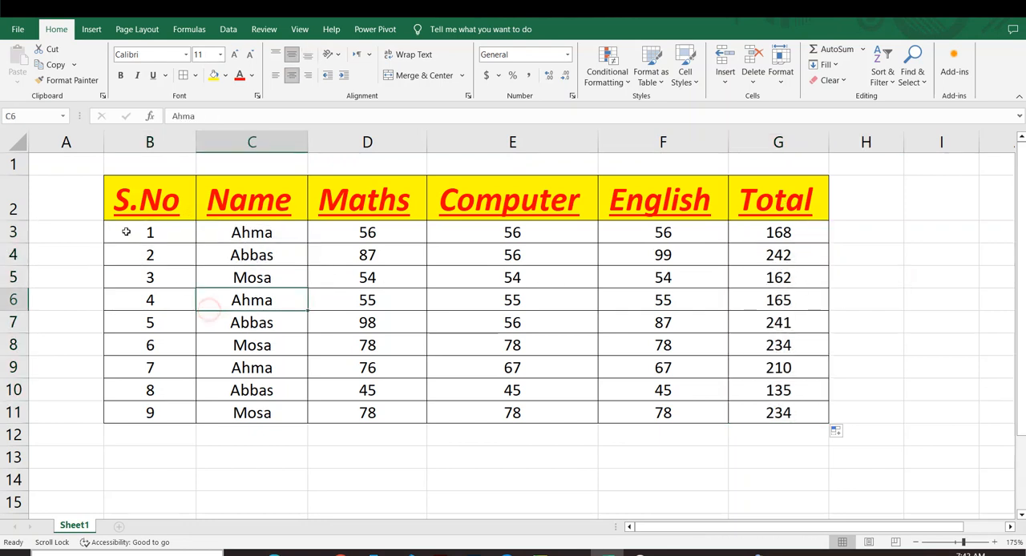
{"action": "left_click_drag", "start_coordinate": [133, 198], "coordinate": [723, 419]}
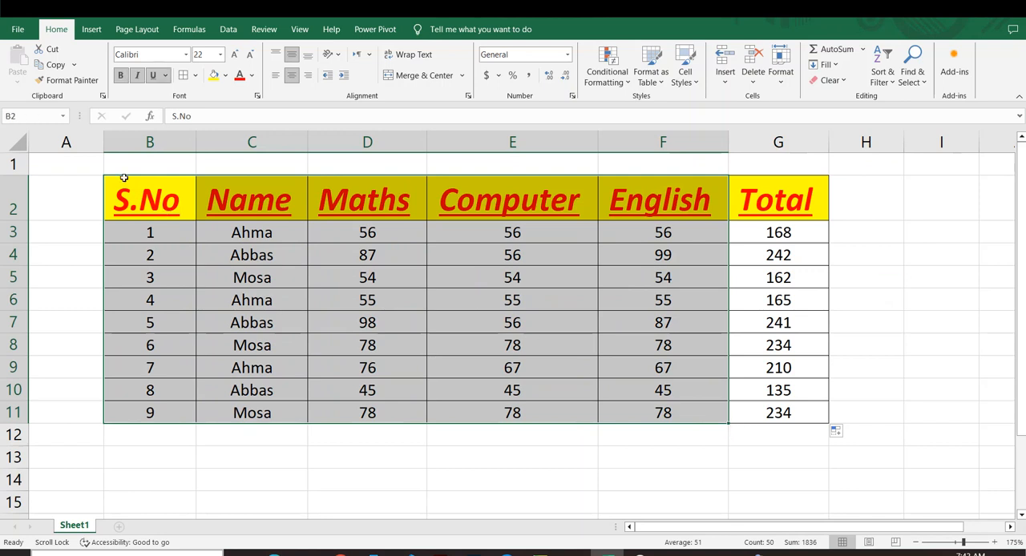
{"action": "left_click", "coordinate": [364, 375]}
{"action": "left_click_drag", "start_coordinate": [143, 206], "coordinate": [746, 407]}
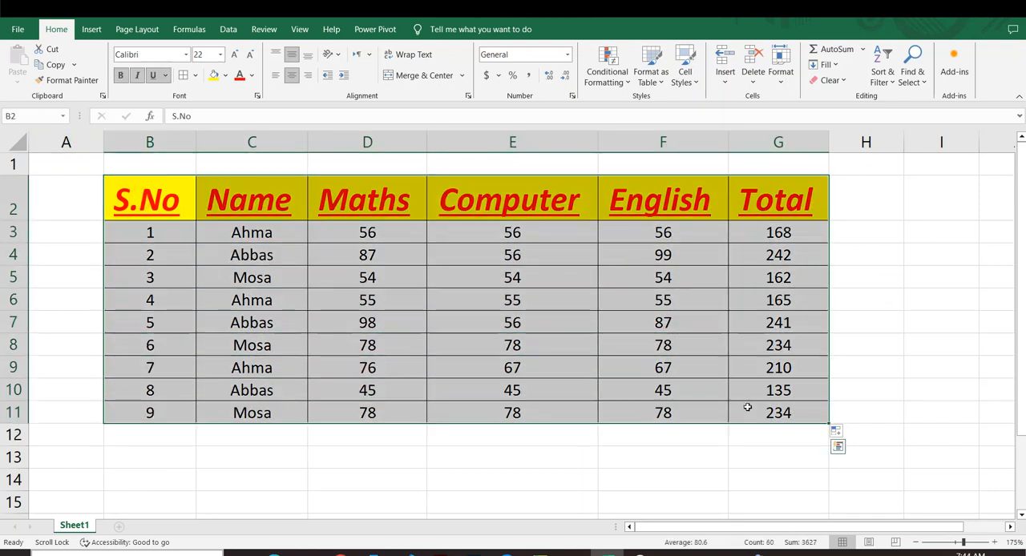
{"action": "left_click", "coordinate": [705, 370]}
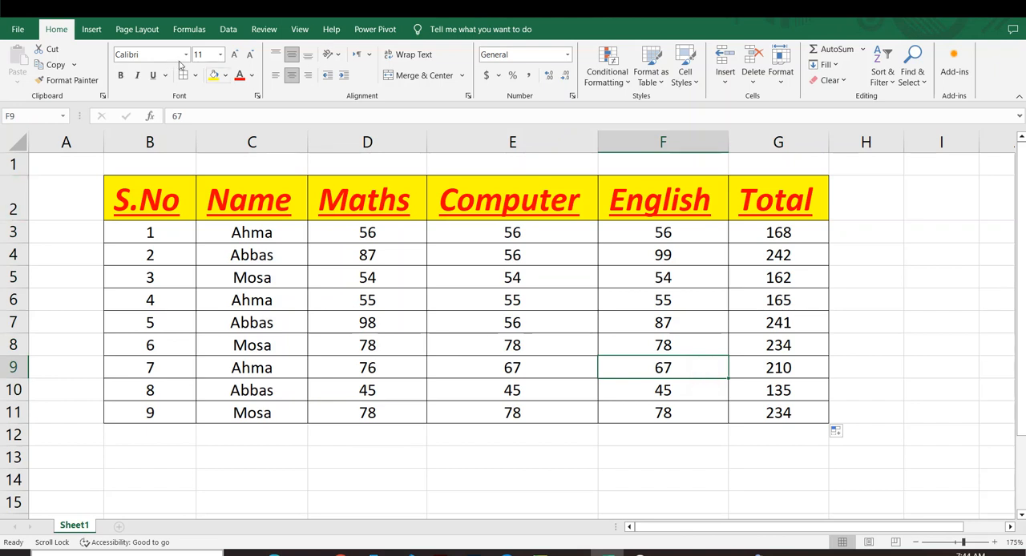
Step: Change the font of the header row B2:G2 to Aptos Narrow
{"action": "left_click_drag", "start_coordinate": [137, 200], "coordinate": [748, 200]}
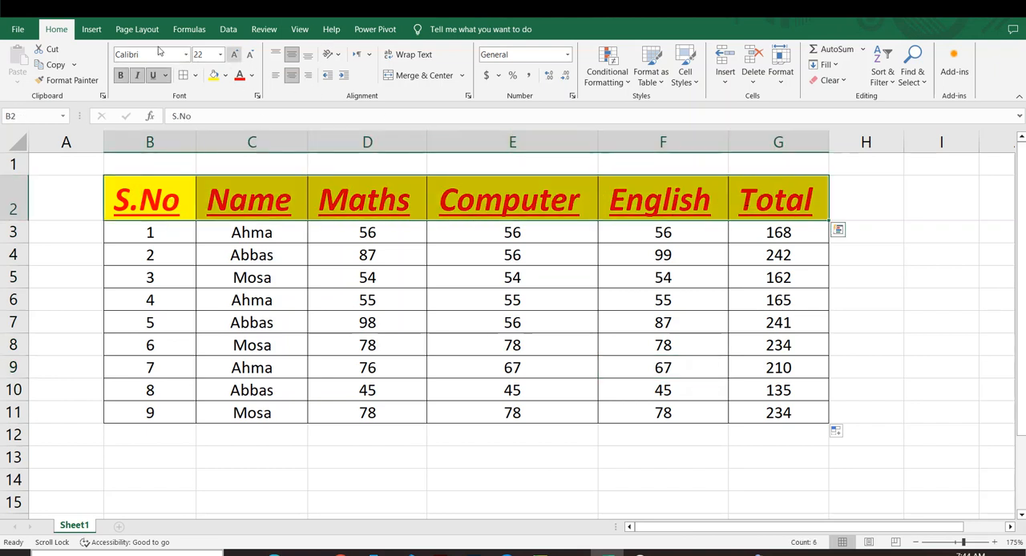
{"action": "left_click", "coordinate": [185, 54]}
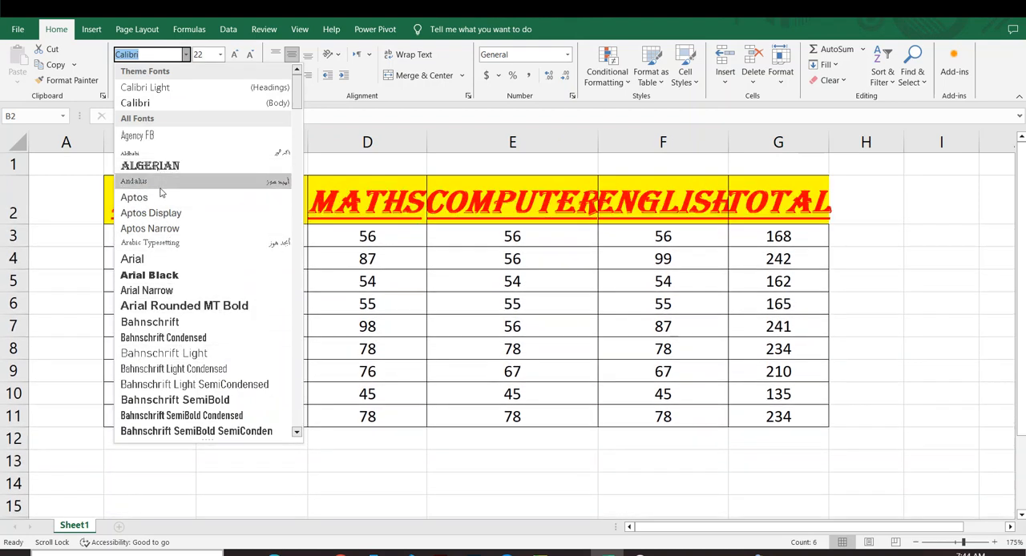
{"action": "left_click", "coordinate": [519, 242]}
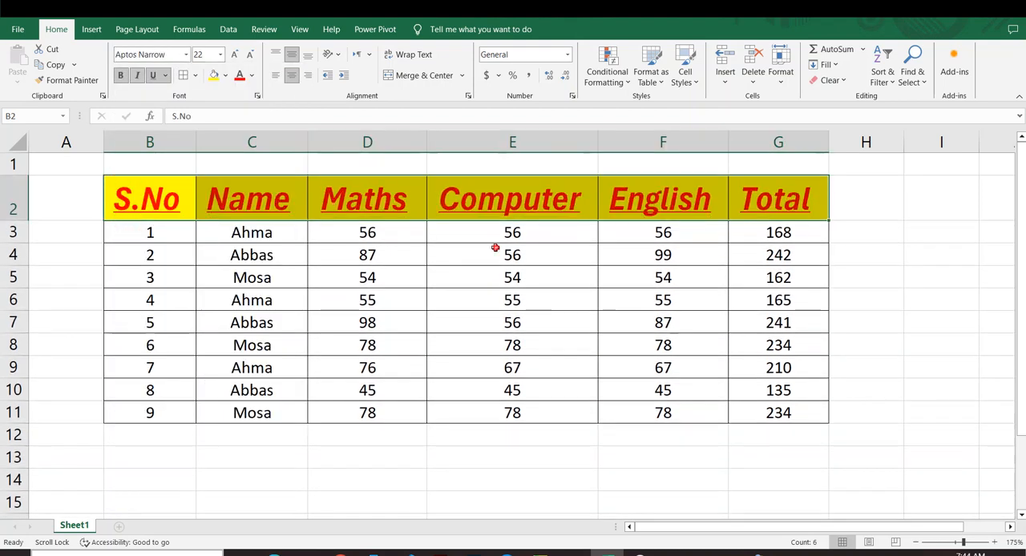
{"action": "left_click", "coordinate": [513, 253]}
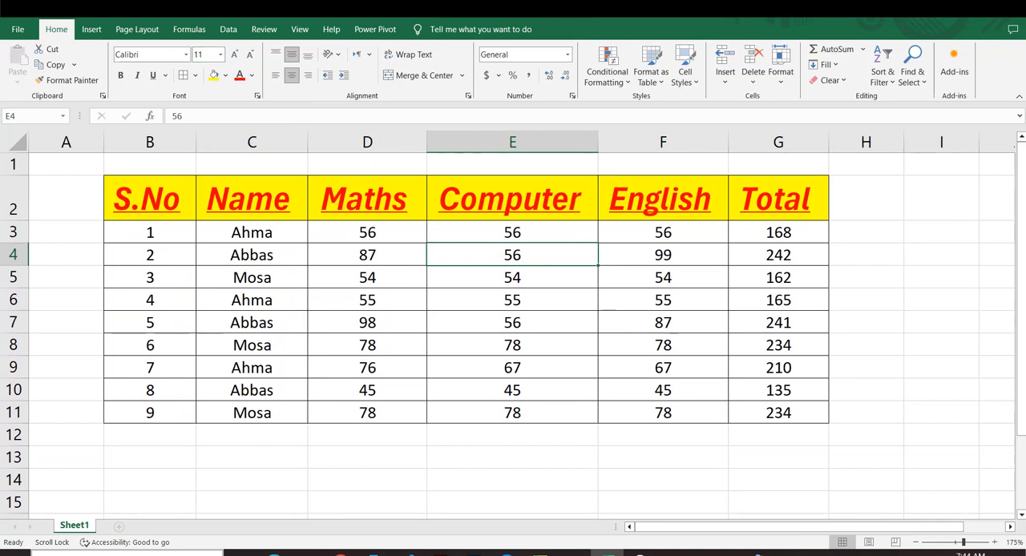